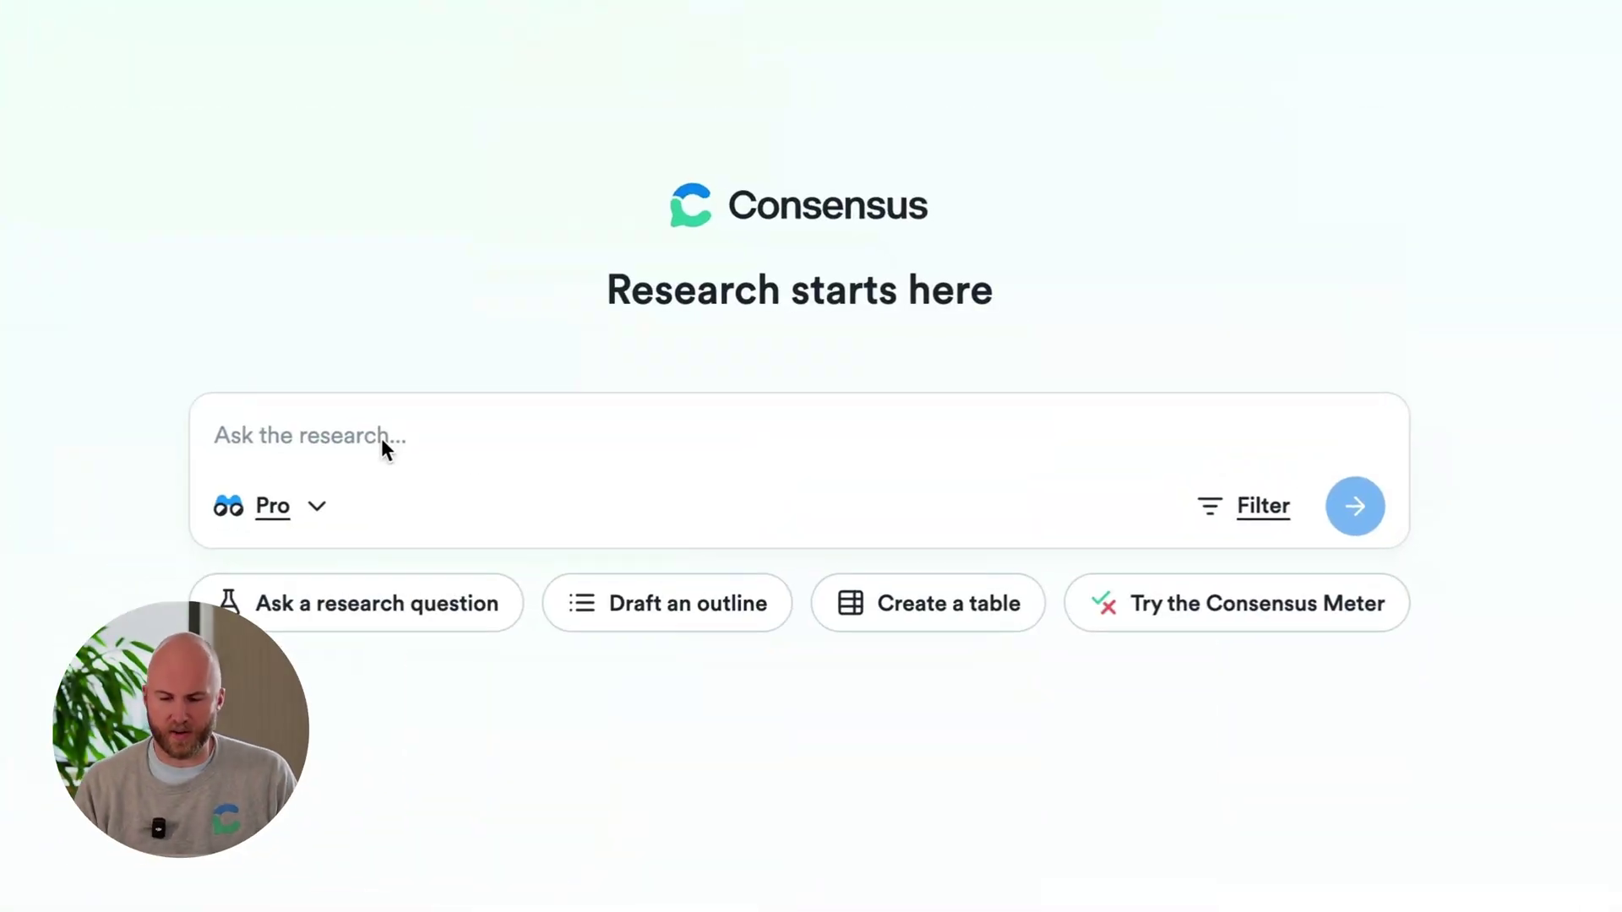
Submit the pasted question on whether creatine supplementation improves cognition in healthy people
click(382, 438)
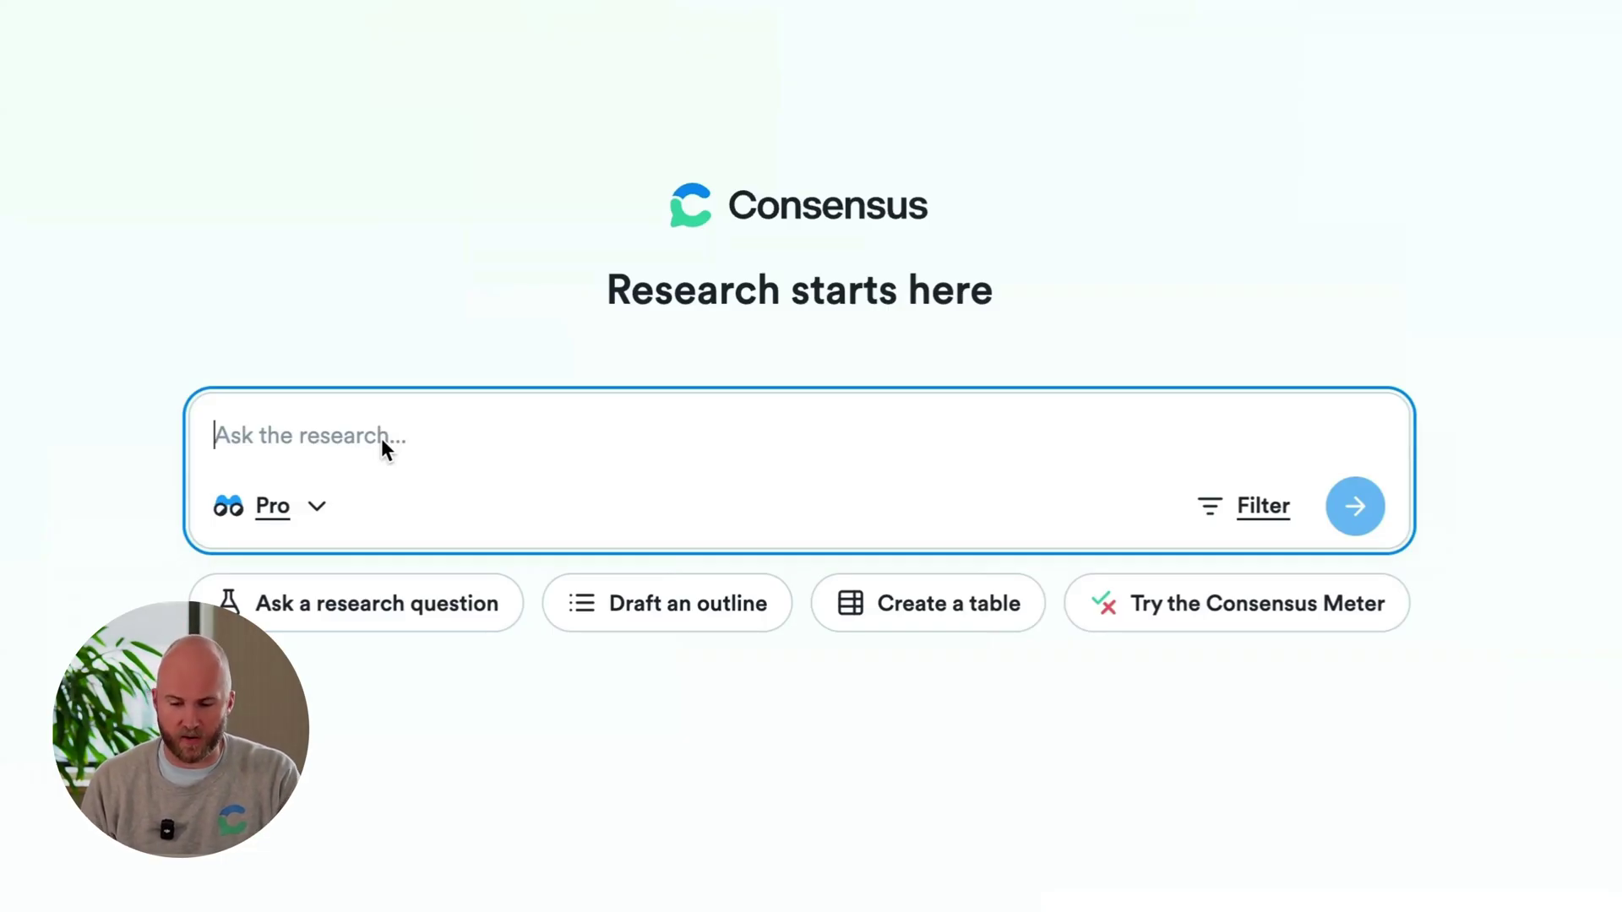
text(Does creatine supplementation improve cognition in healthy populations?)
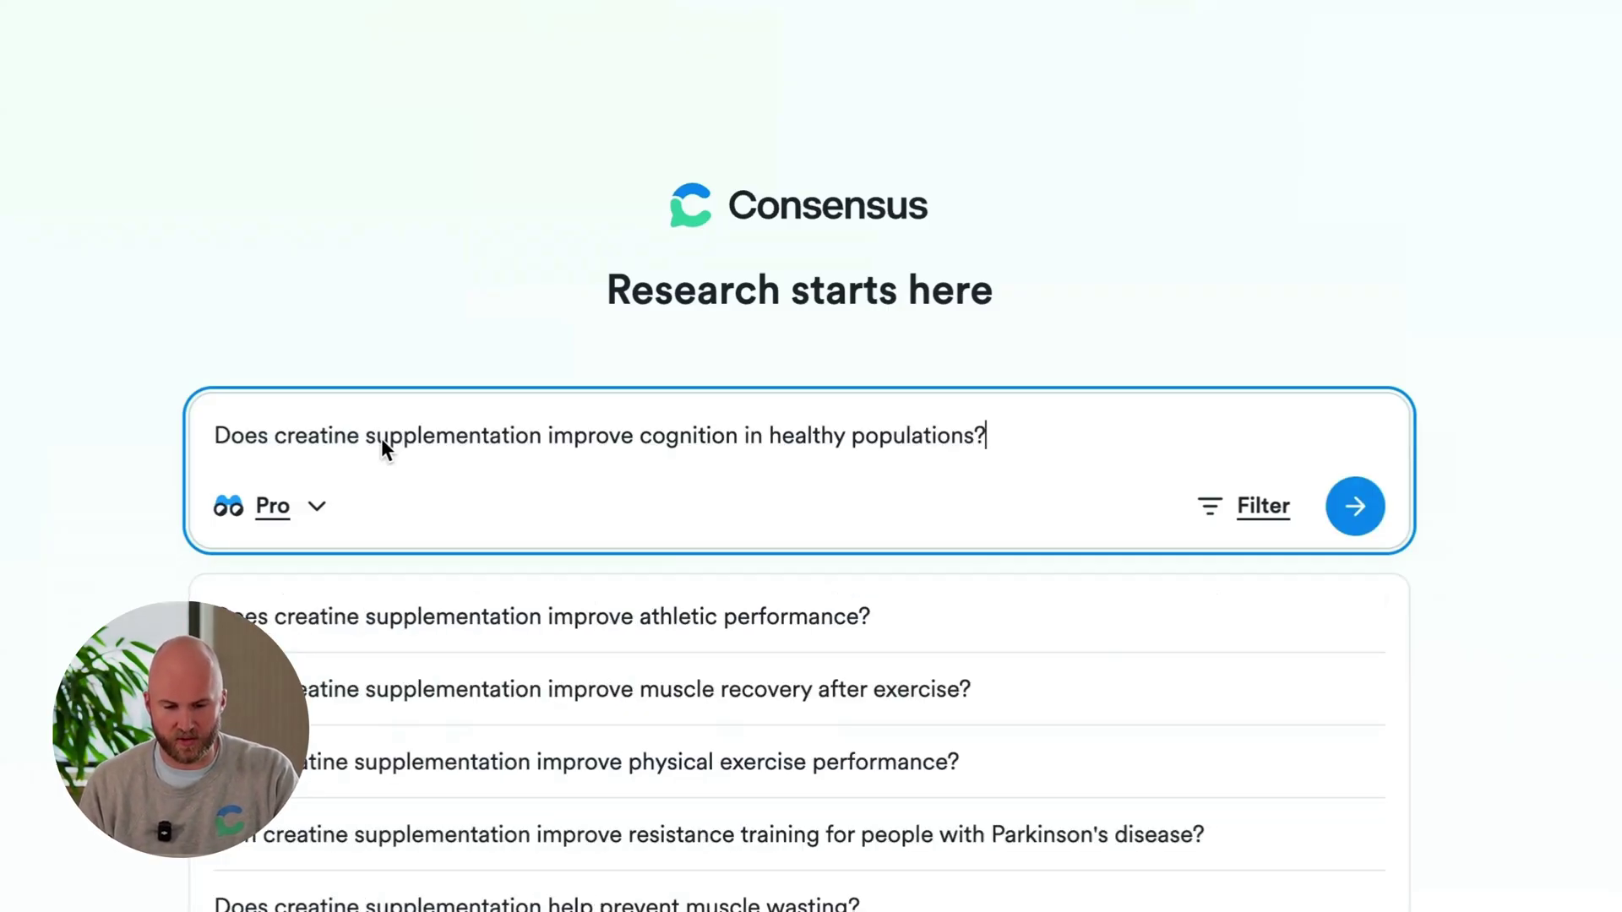
click(1540, 245)
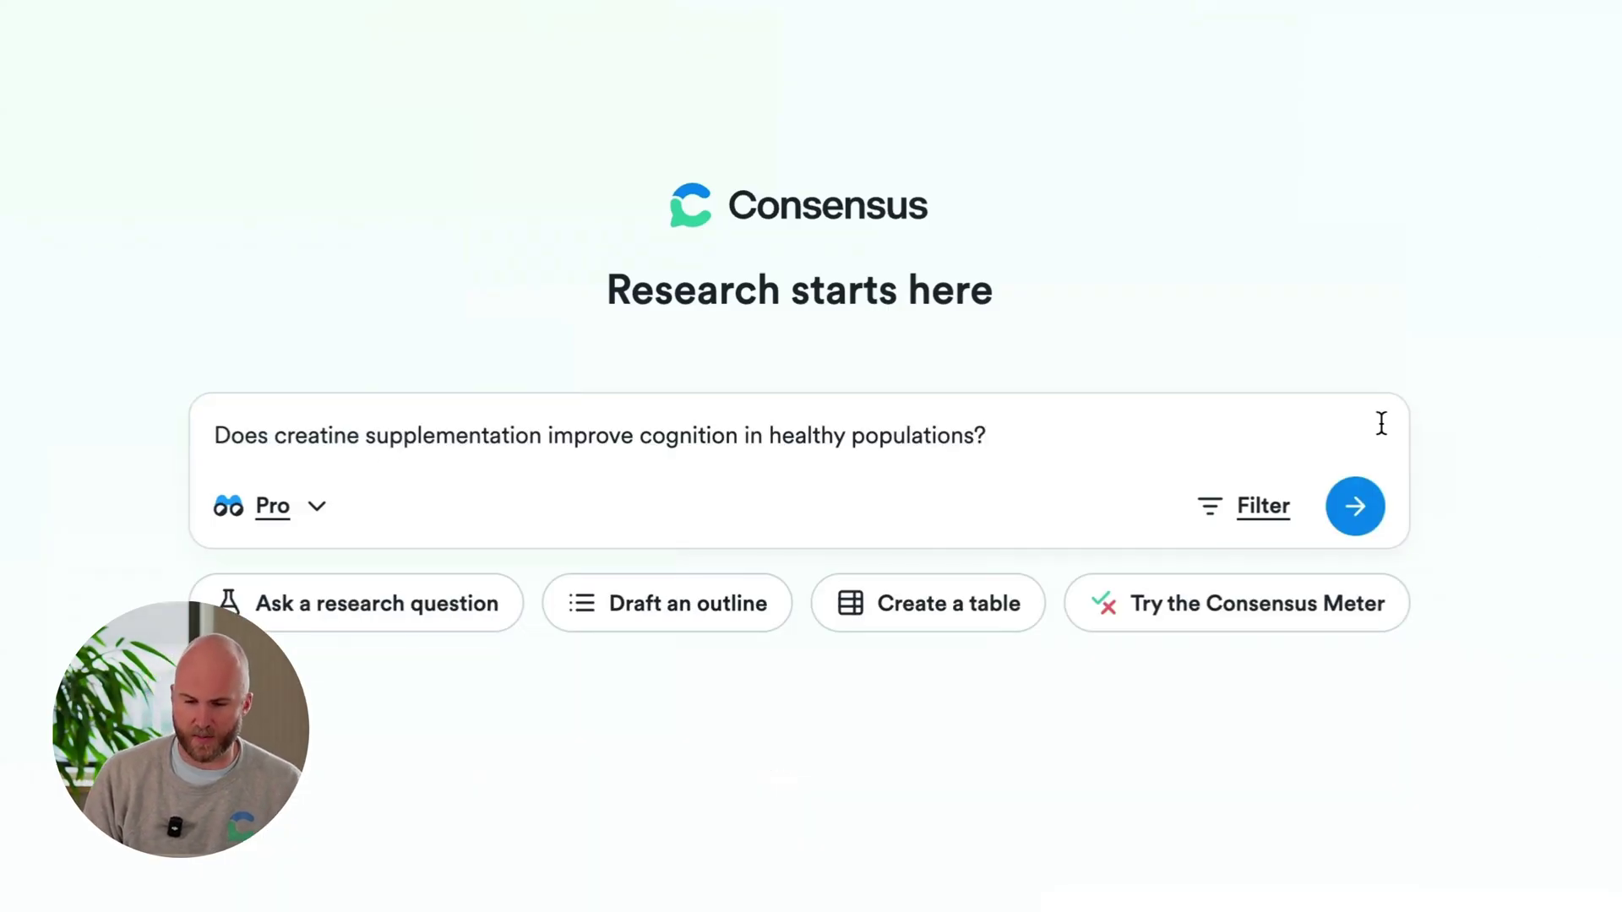
click(1358, 511)
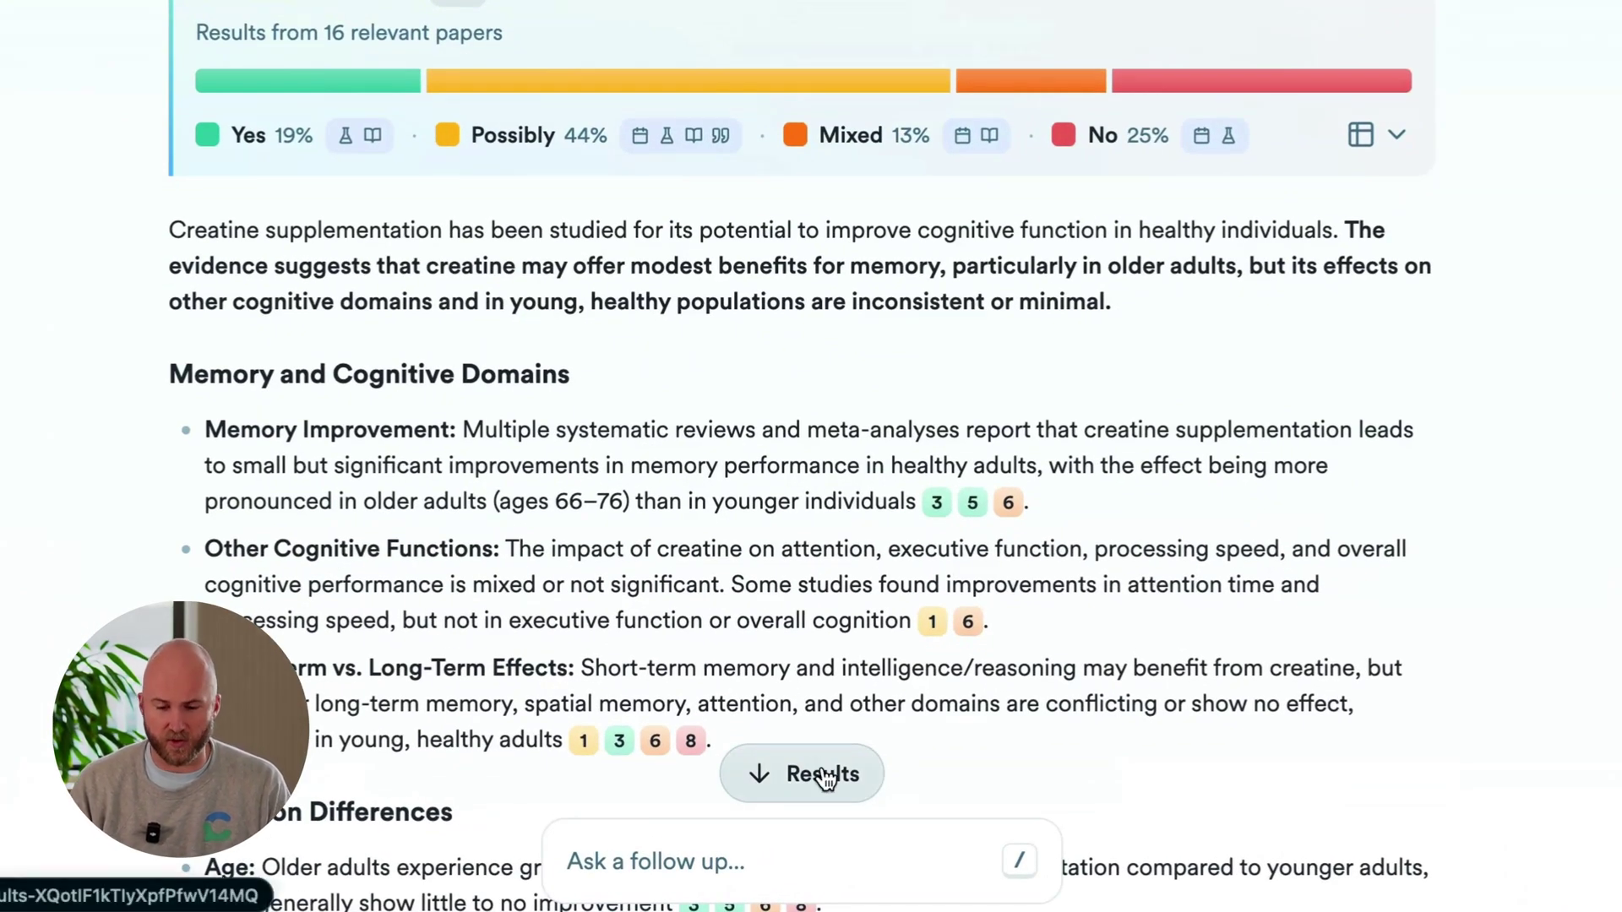
Jump to the ranked Results list, led by the 2018 systematic review rated Possibly
click(823, 775)
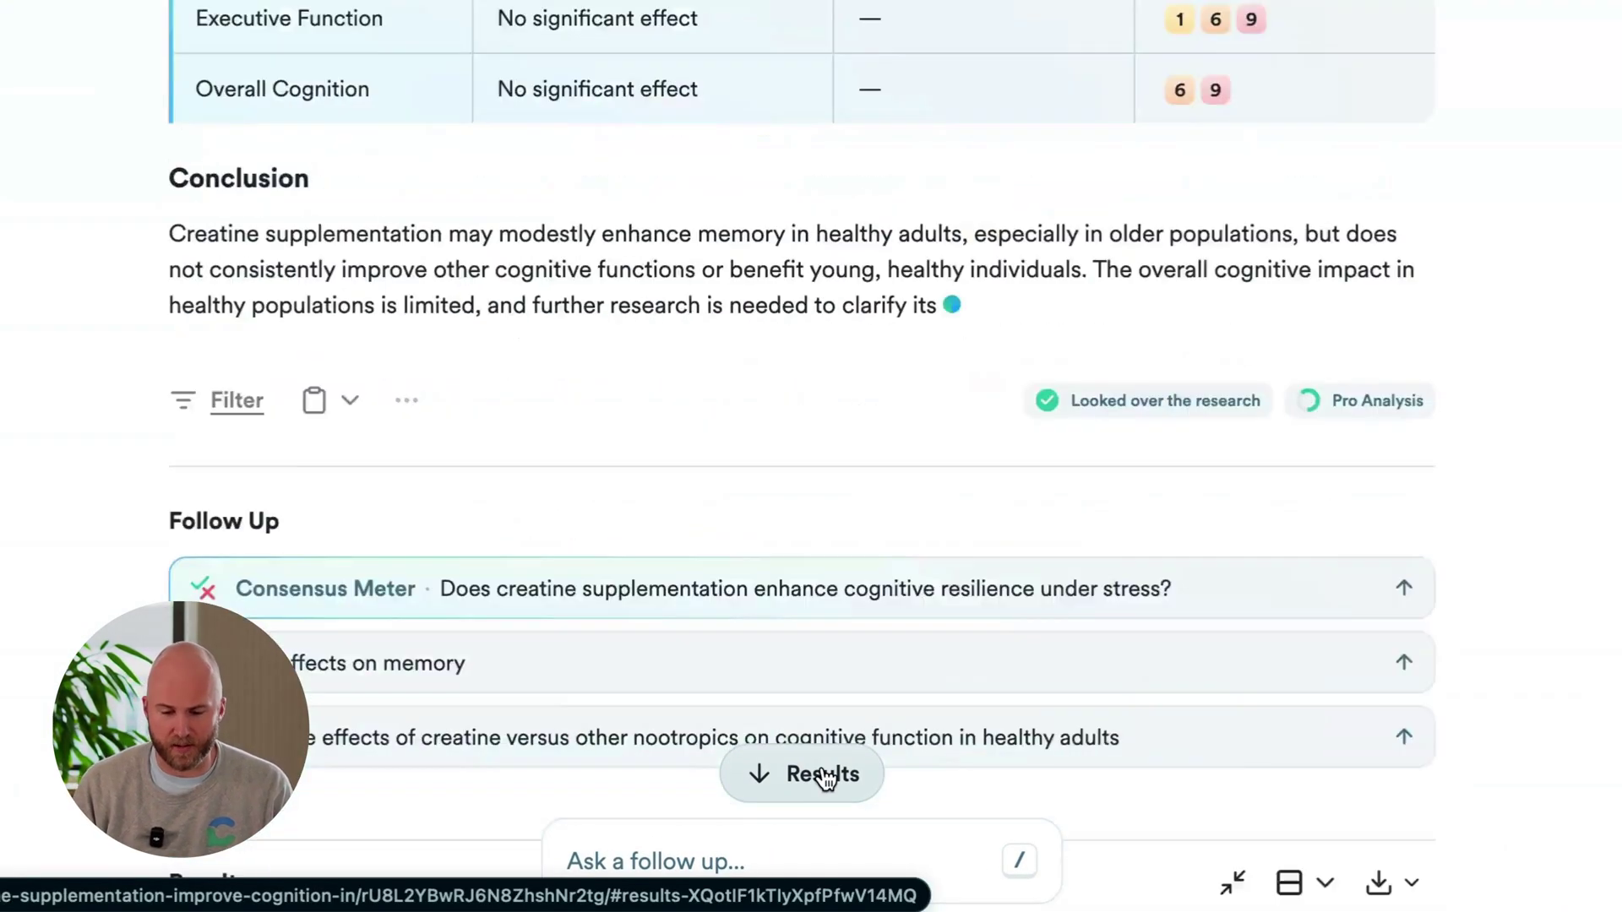
scroll(27, 257, up, 2)
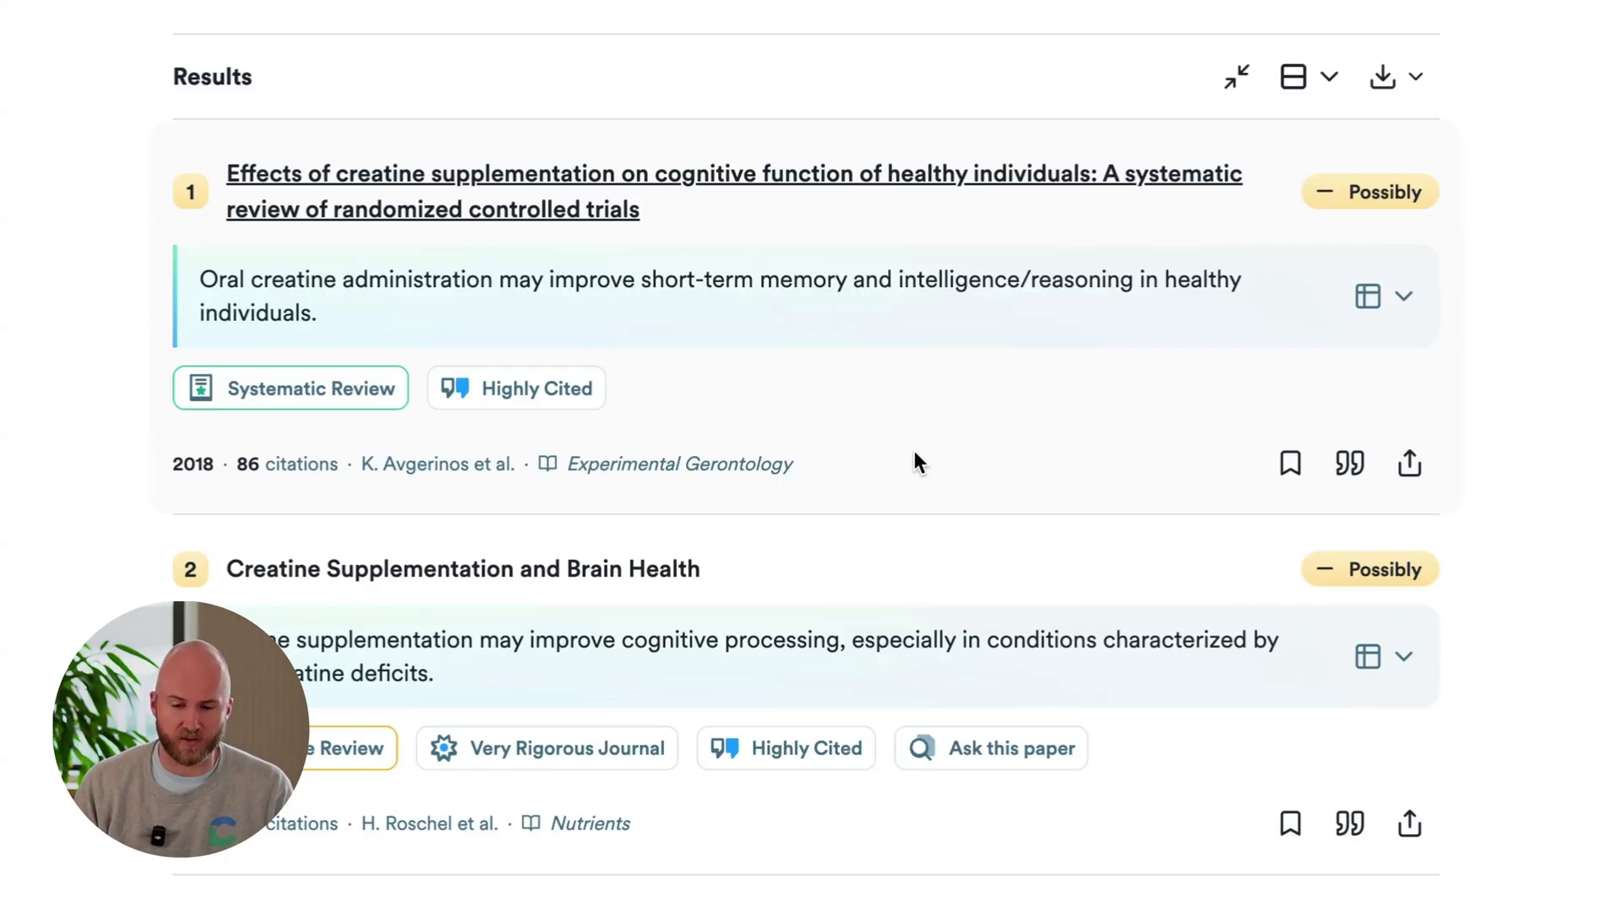
scroll(913, 460, down, 3)
scroll(916, 464, down, 3)
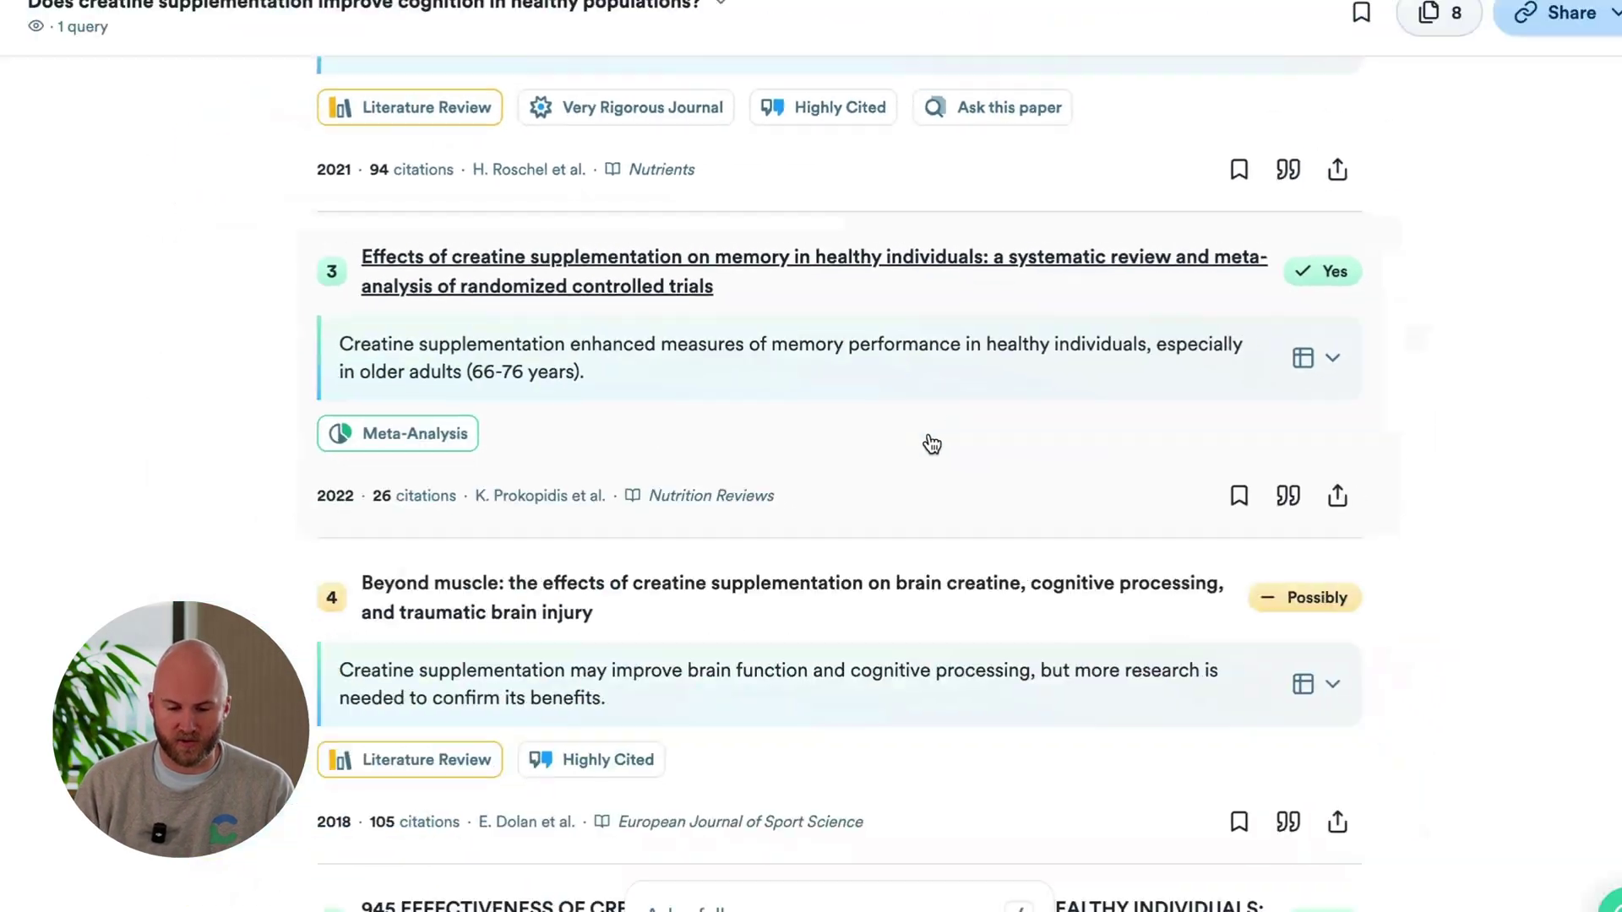
scroll(932, 443, down, 4)
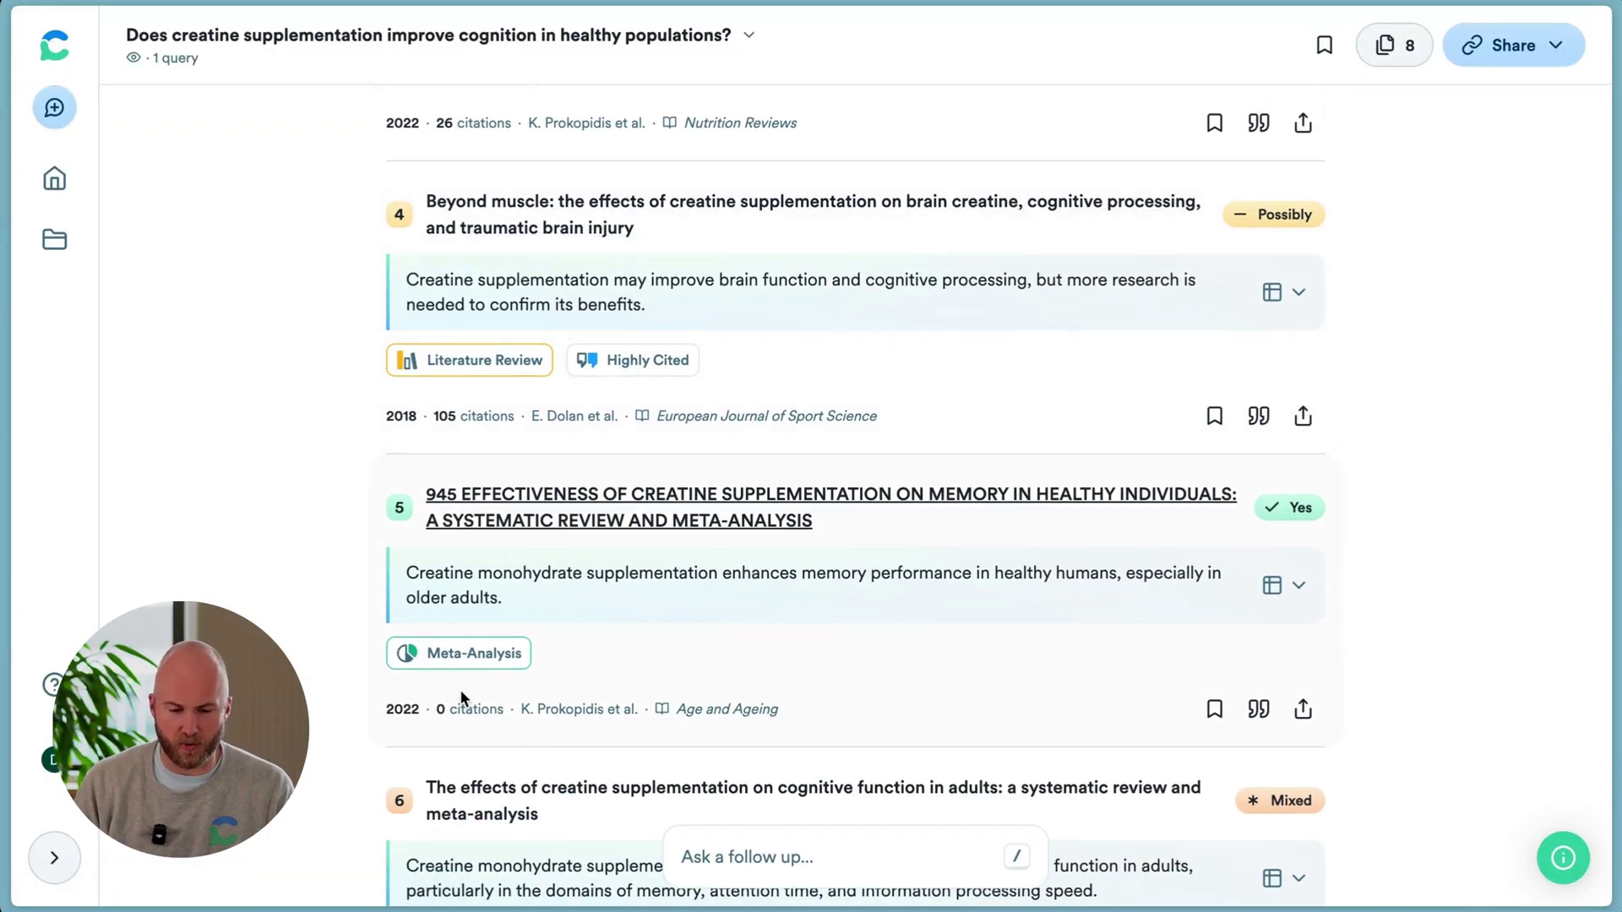
mouse_move(475, 654)
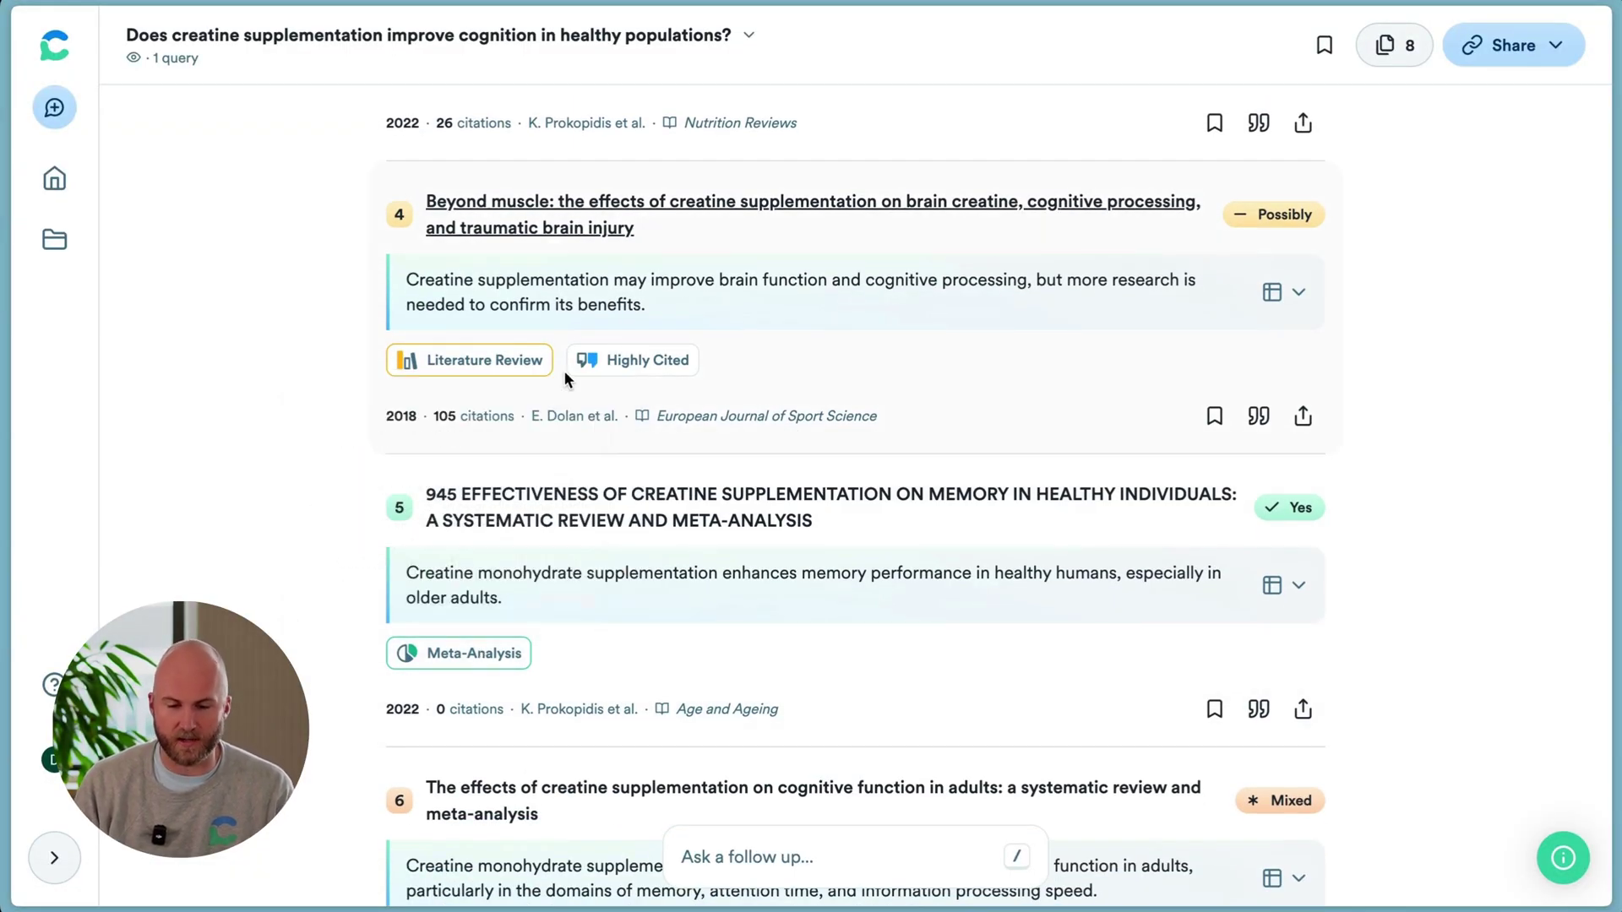
mouse_move(493, 364)
scroll(497, 355, down, 1)
scroll(498, 358, up, 1)
scroll(499, 361, up, 5)
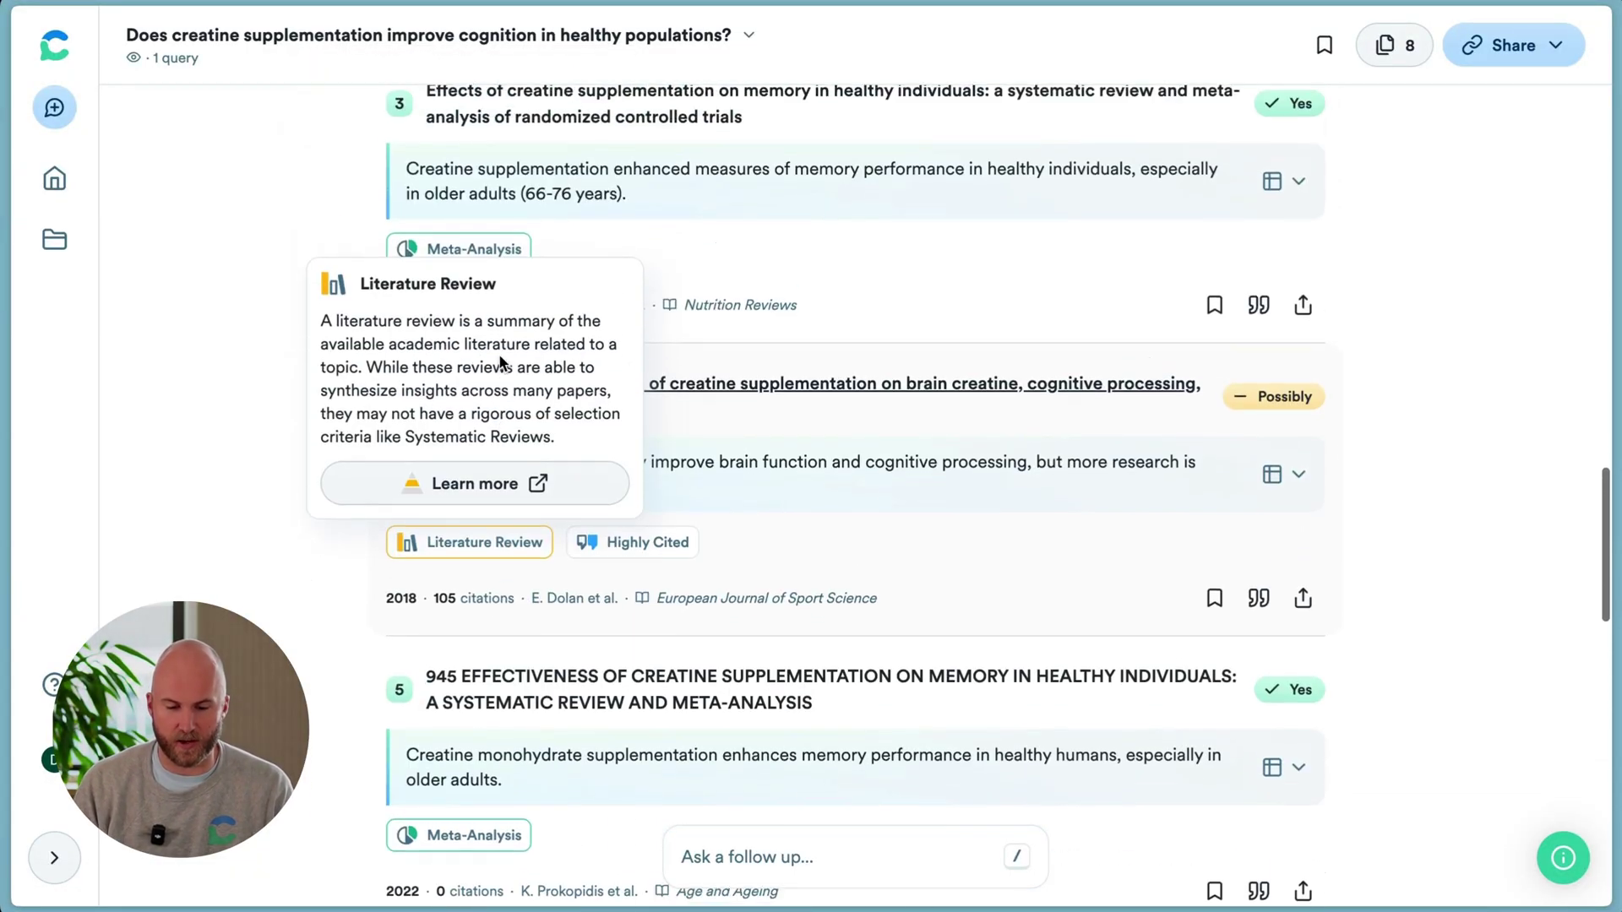
scroll(499, 312, up, 1)
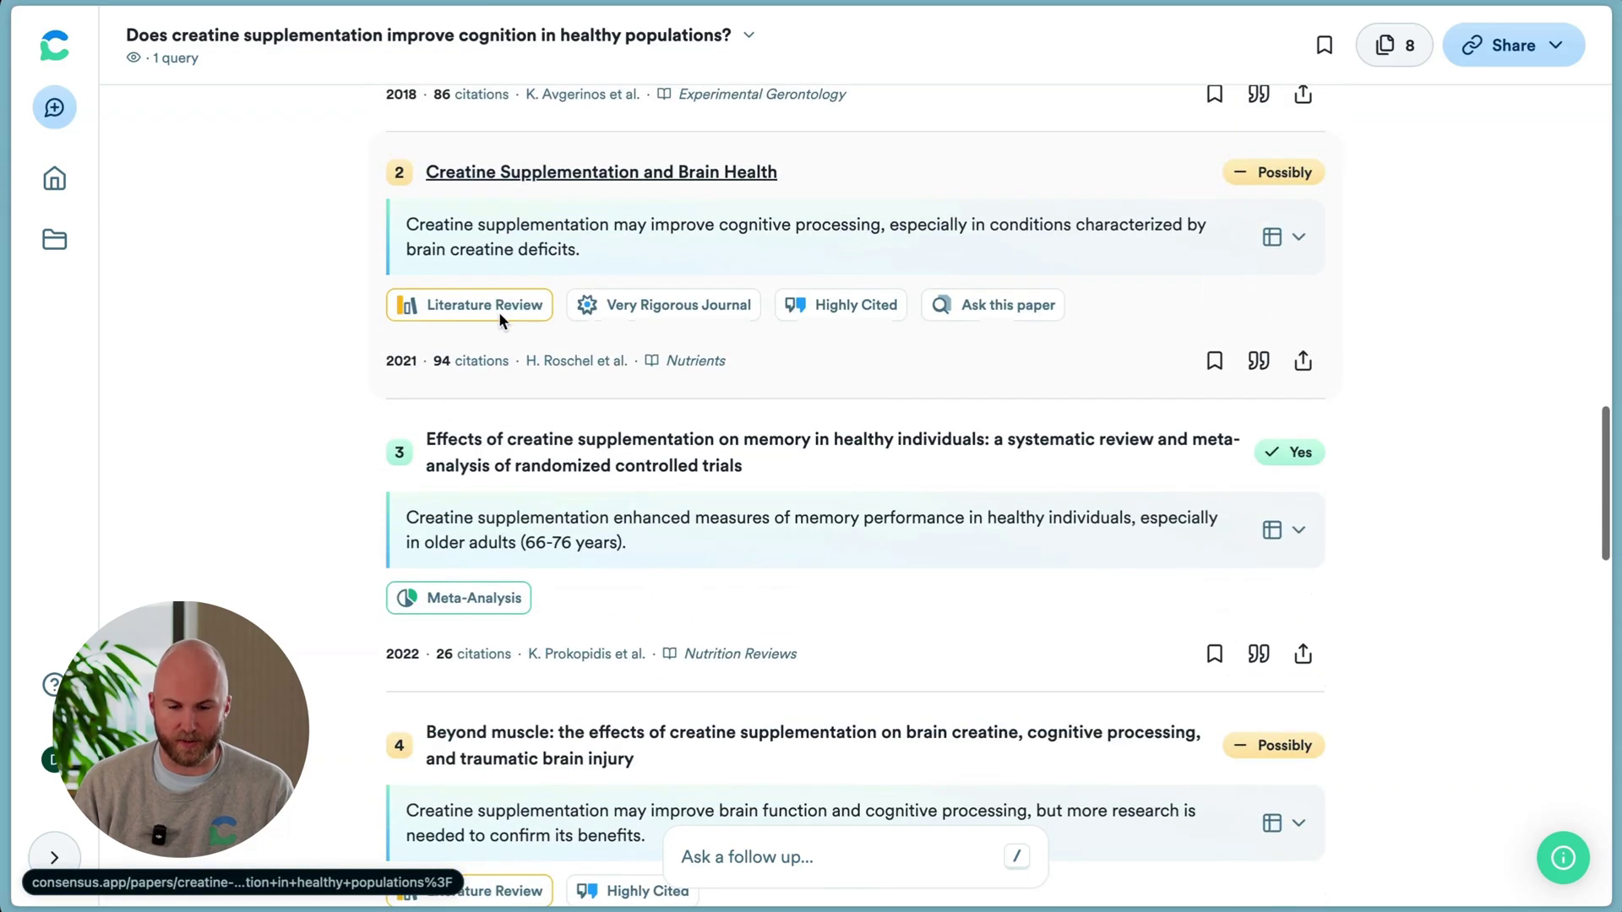
scroll(948, 454, down, 2)
scroll(948, 454, up, 15)
scroll(945, 452, up, 5)
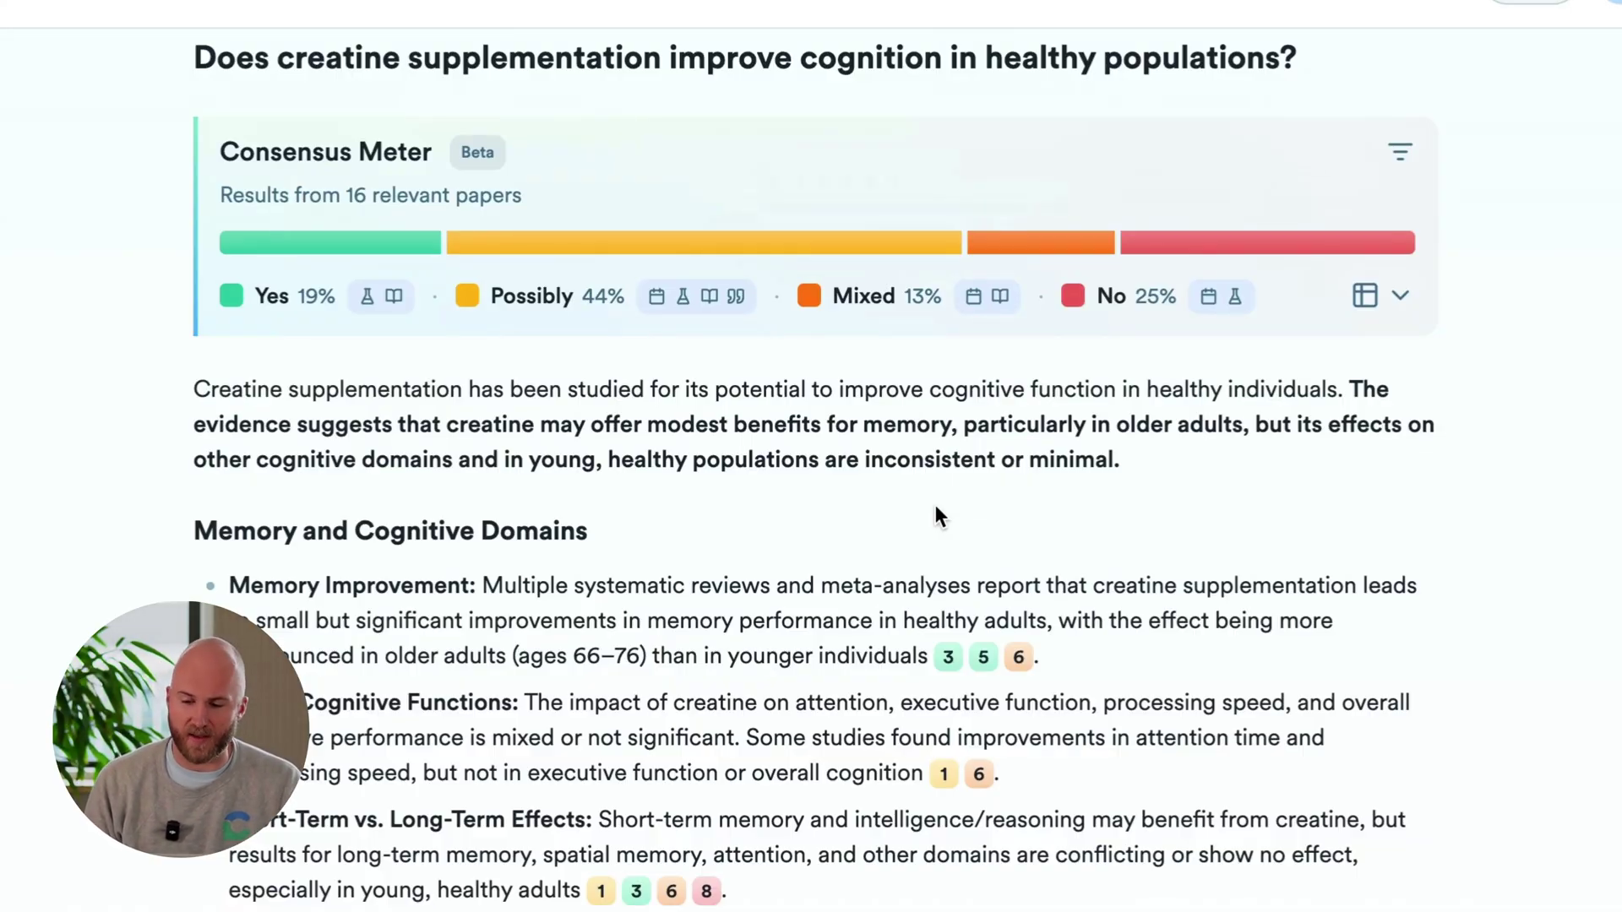
scroll(936, 507, down, 1)
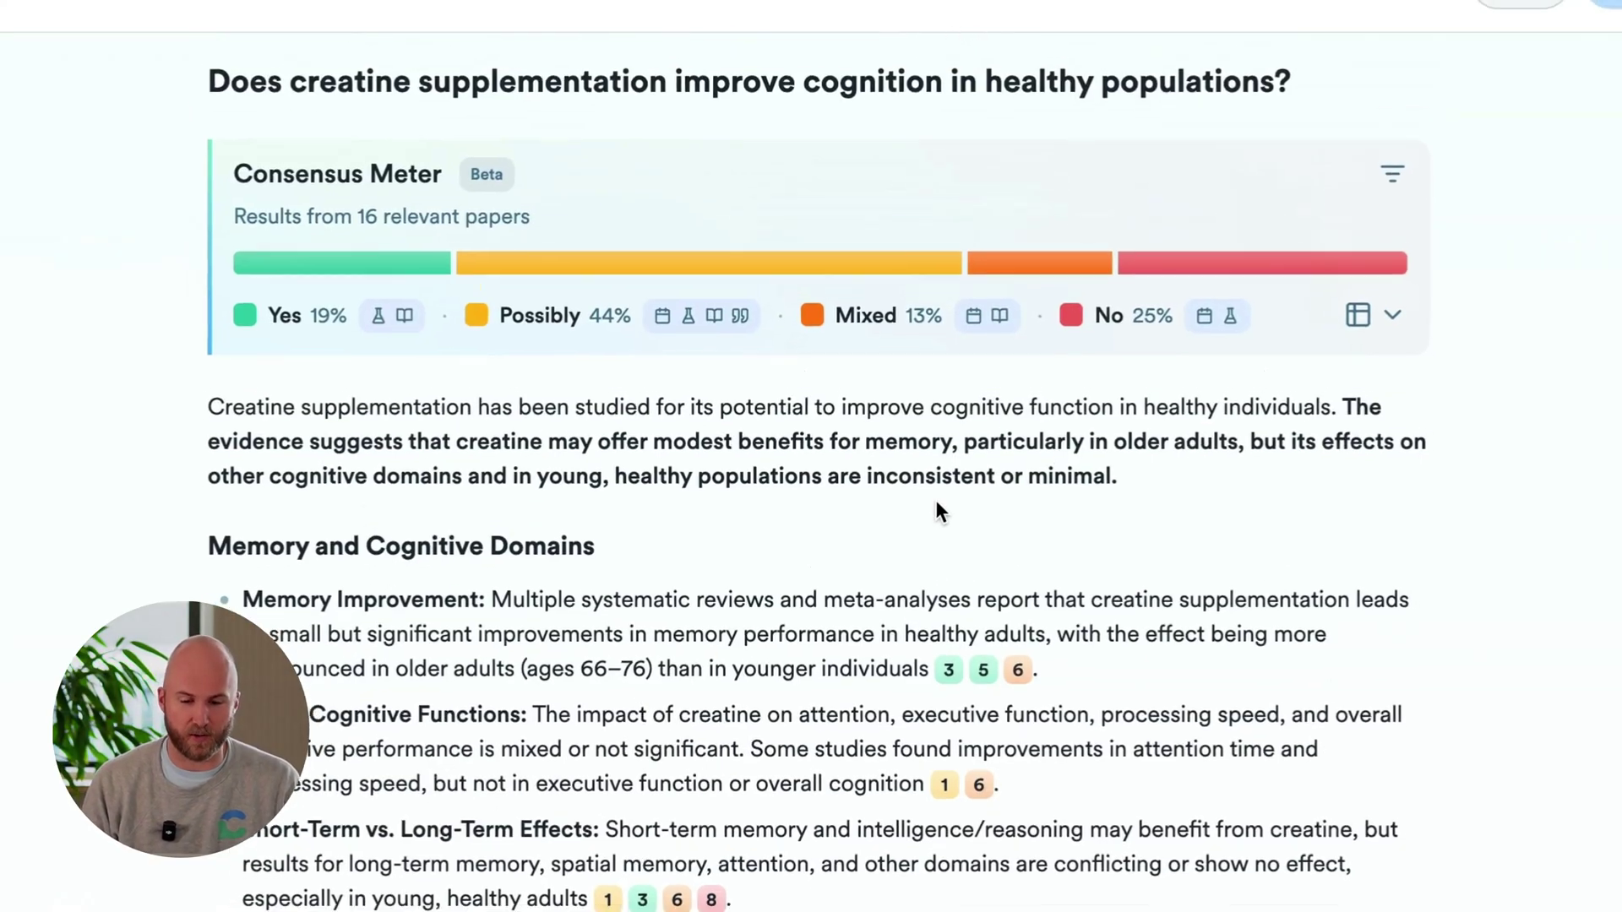
scroll(936, 507, down, 3)
scroll(945, 443, down, 3)
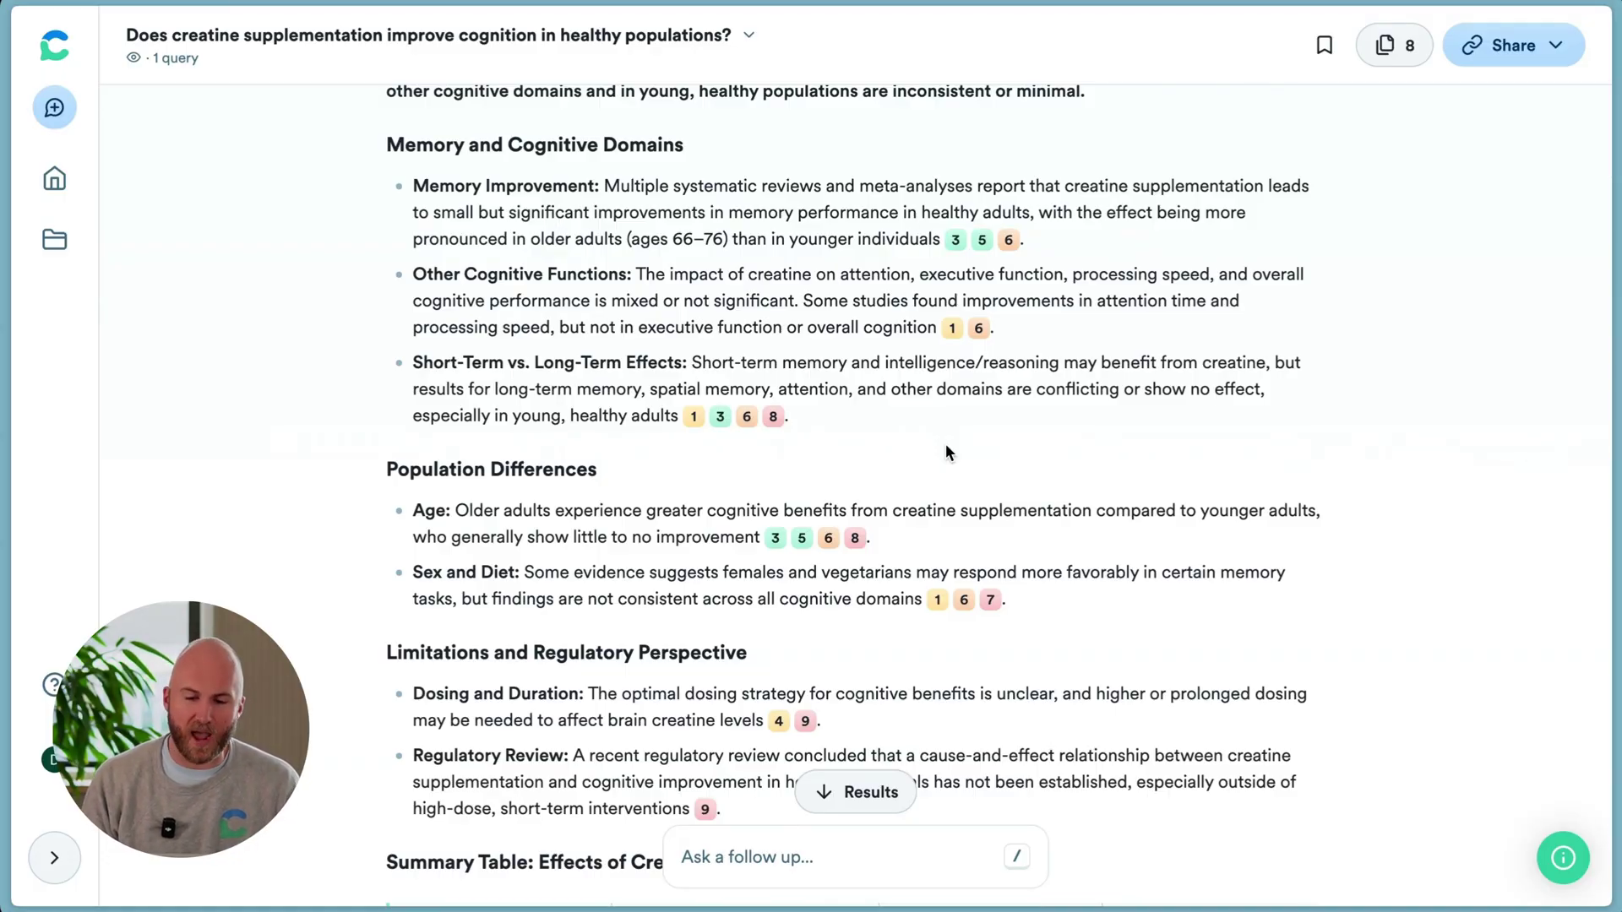
scroll(946, 445, down, 1)
scroll(946, 445, up, 2)
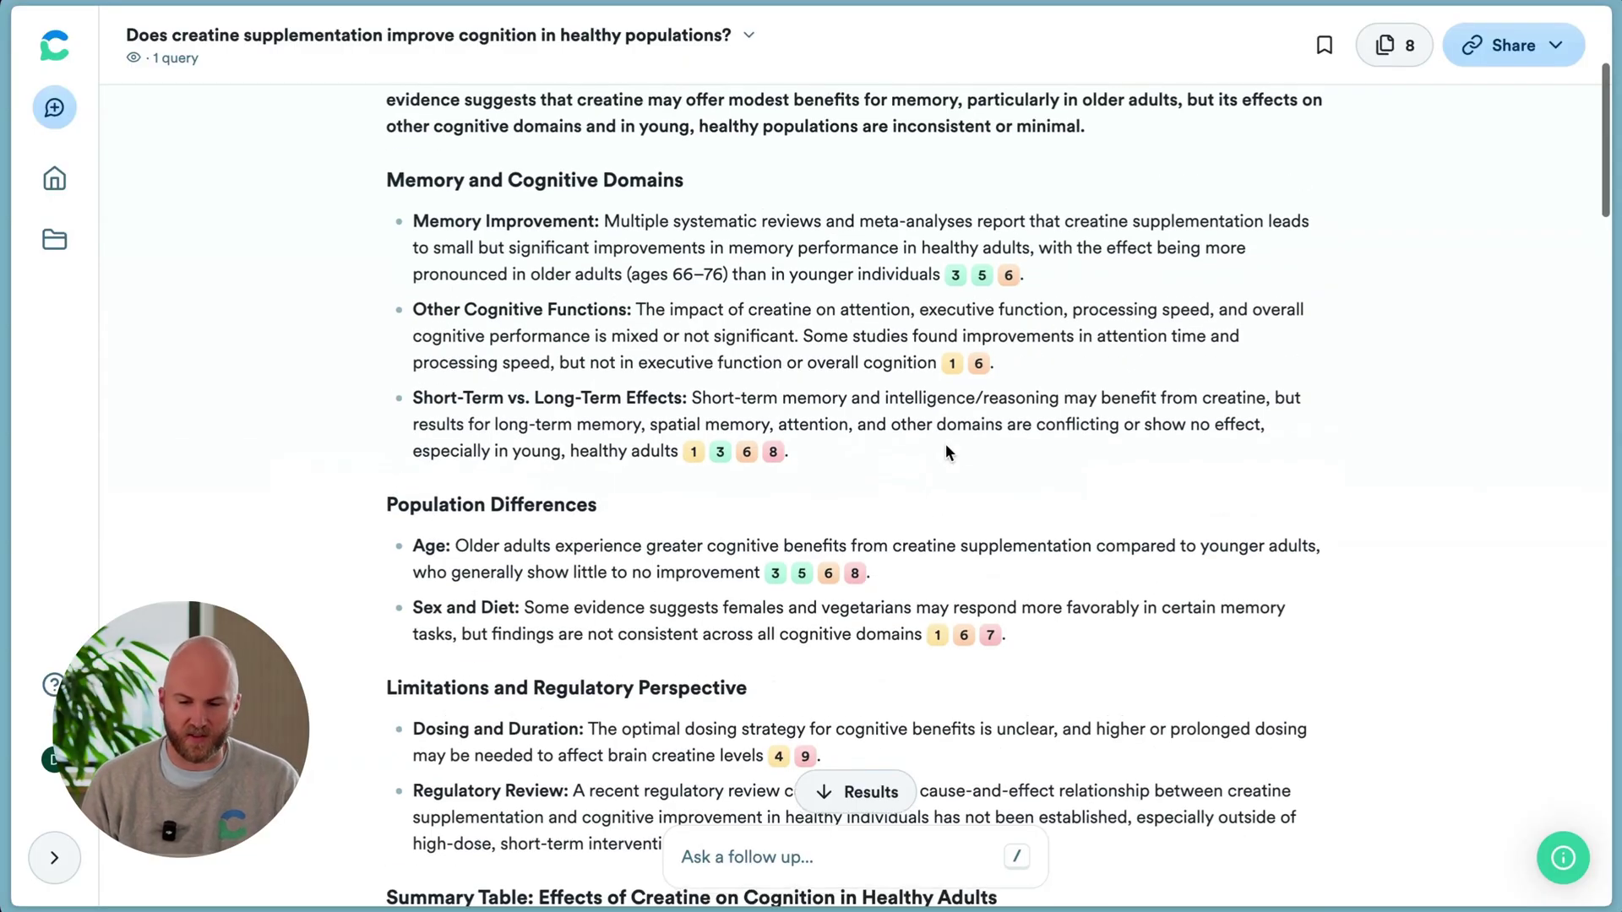
scroll(945, 448, up, 1)
scroll(939, 483, down, 2)
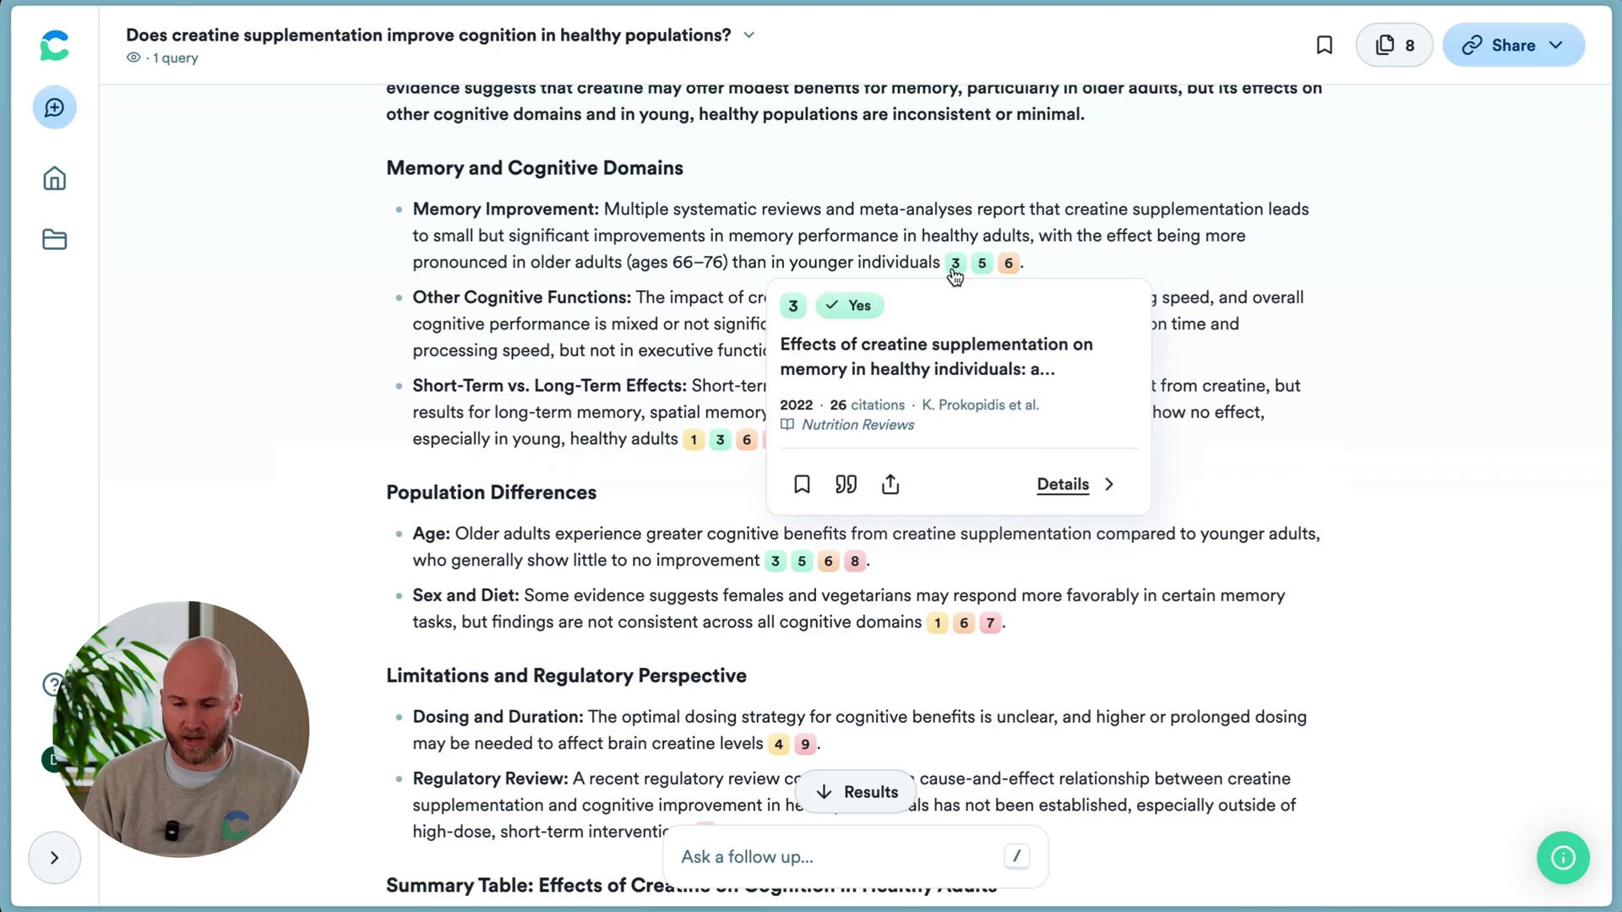
mouse_move(980, 270)
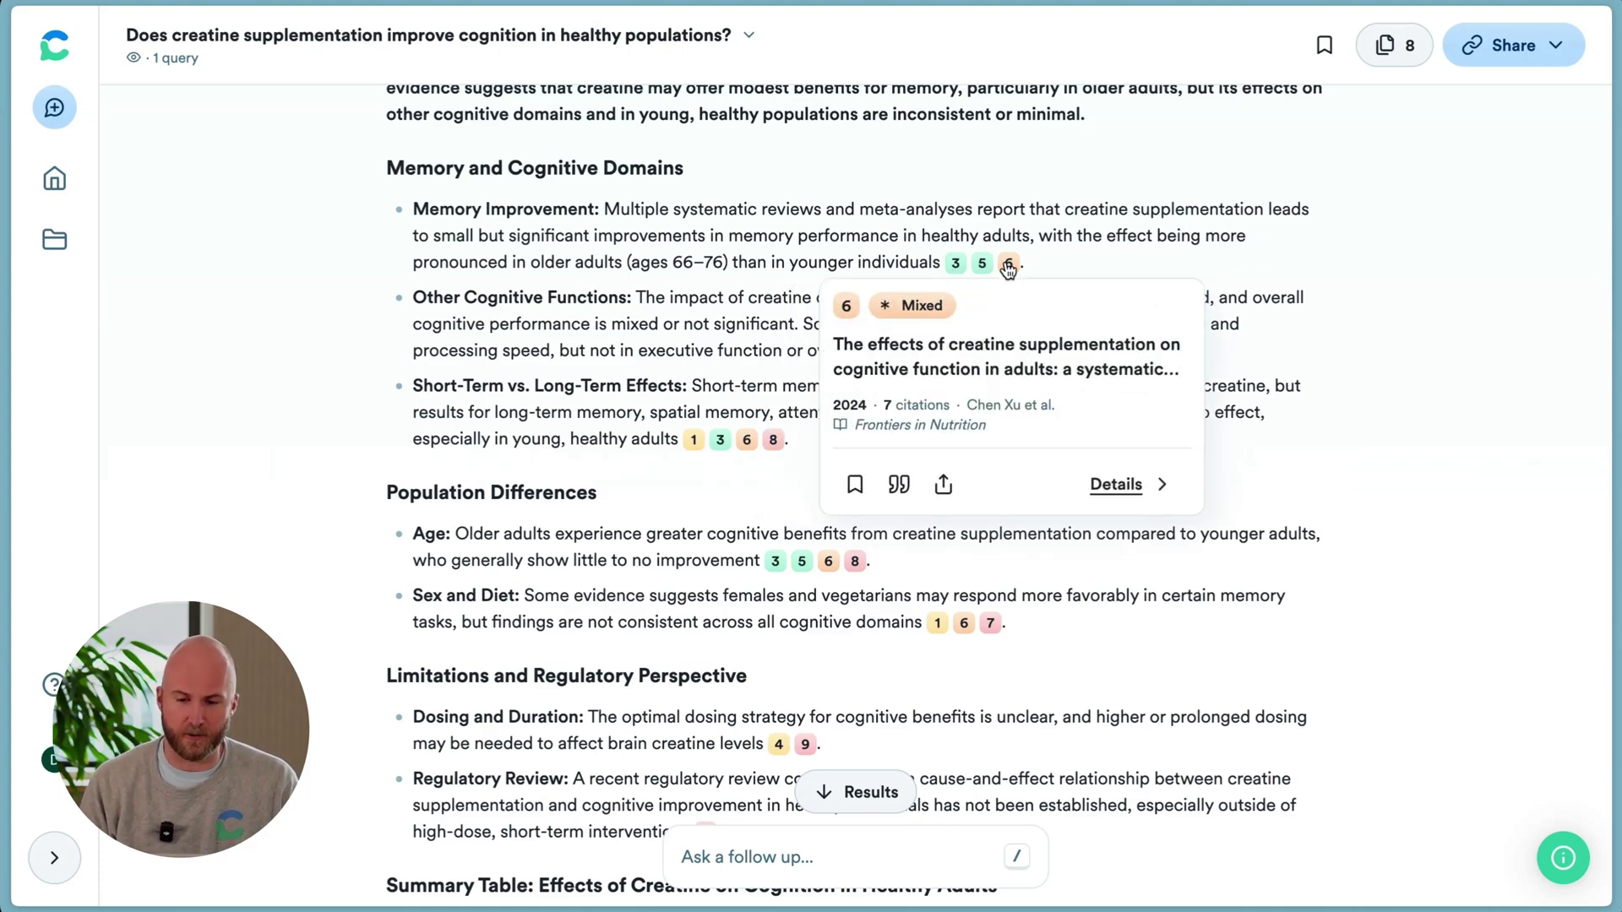
mouse_move(716, 447)
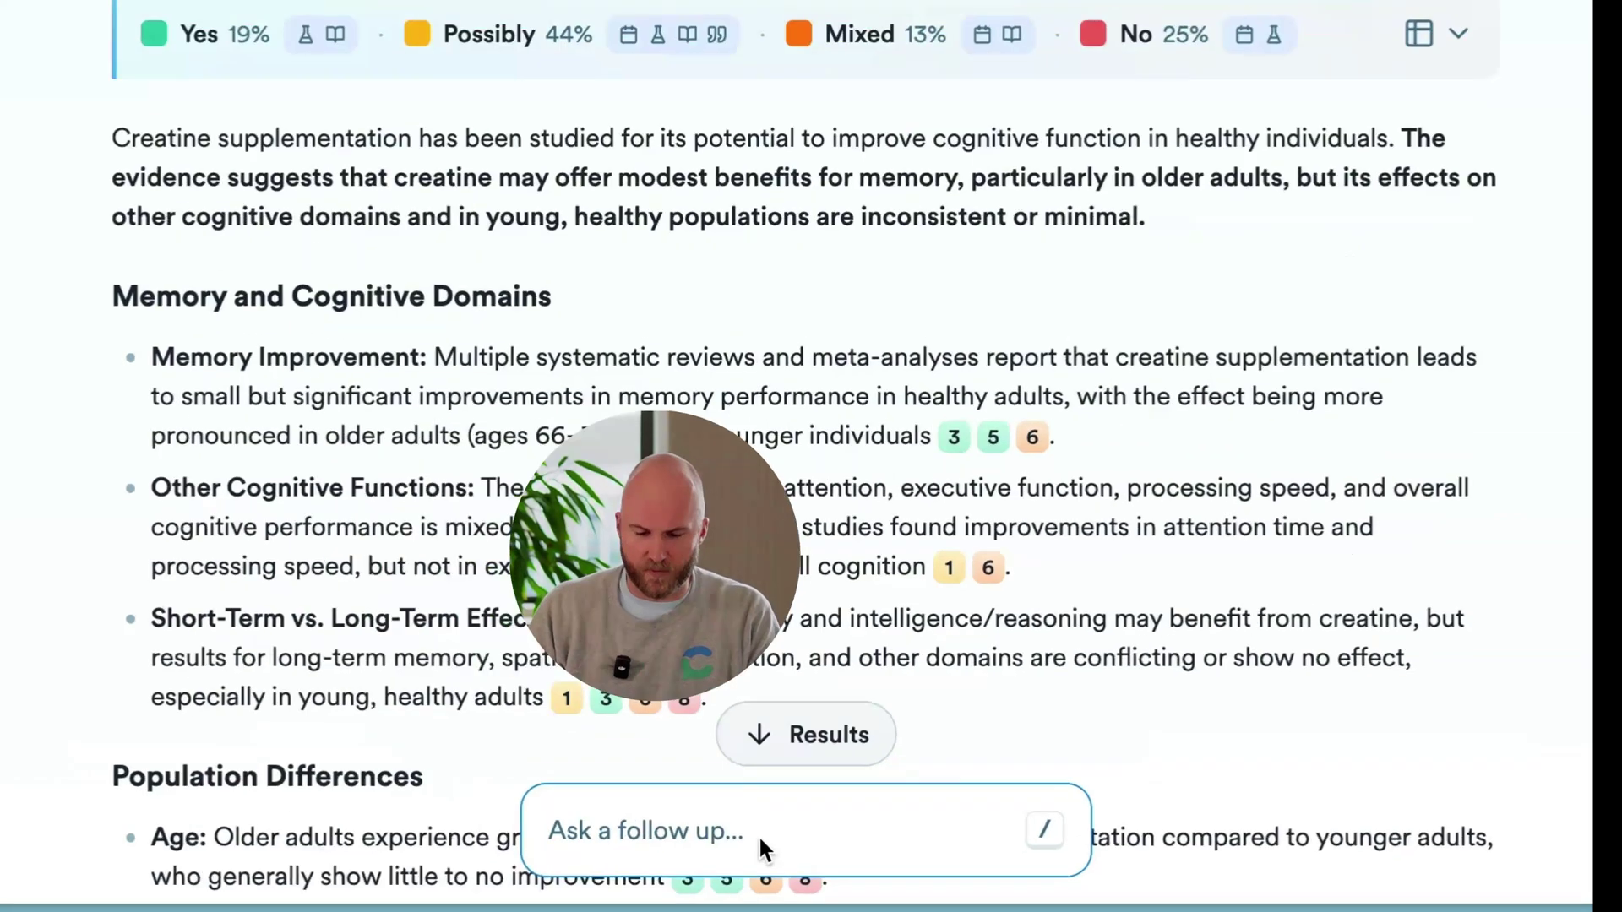
Ask the follow-up 'what are the side effects?' in the creatine thread
click(824, 859)
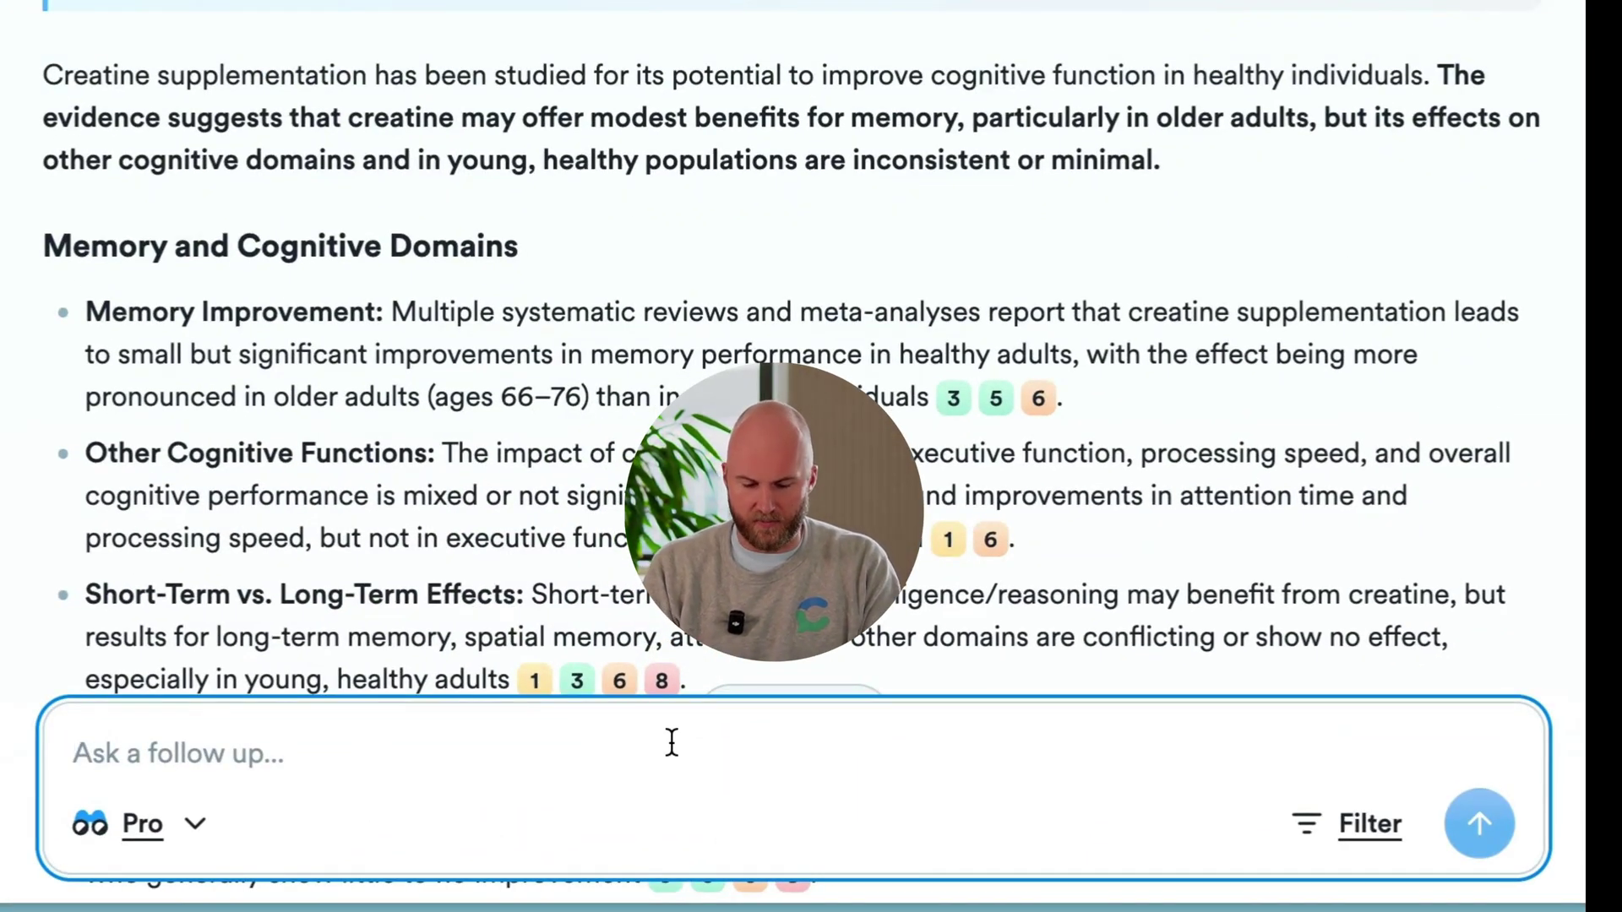
text(what a)
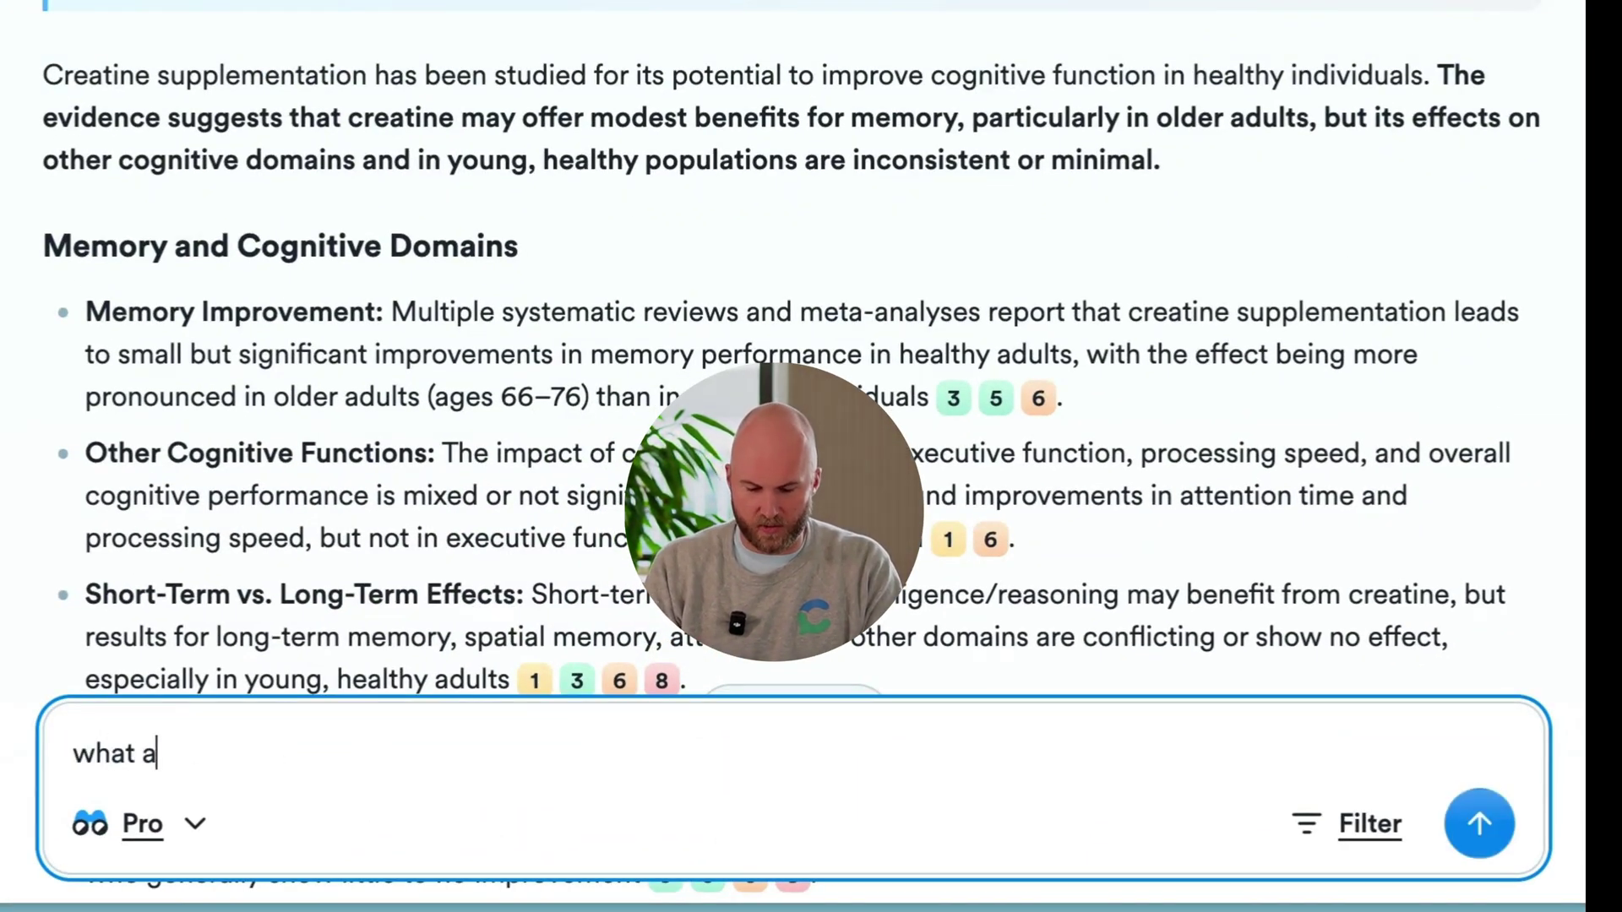
text(re the )
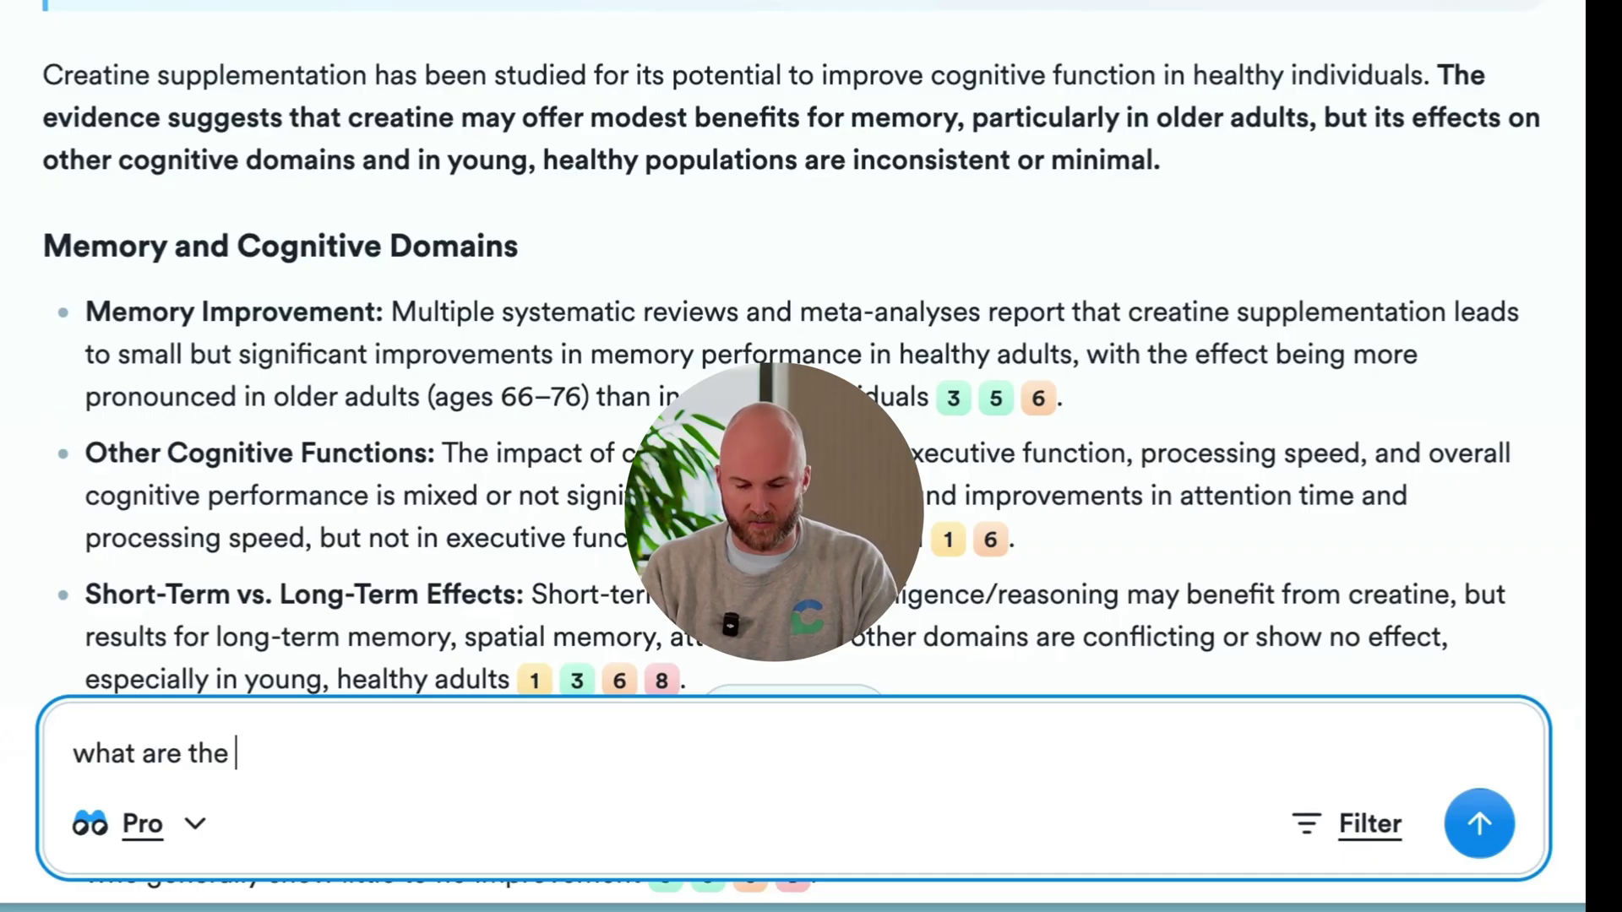
text(side)
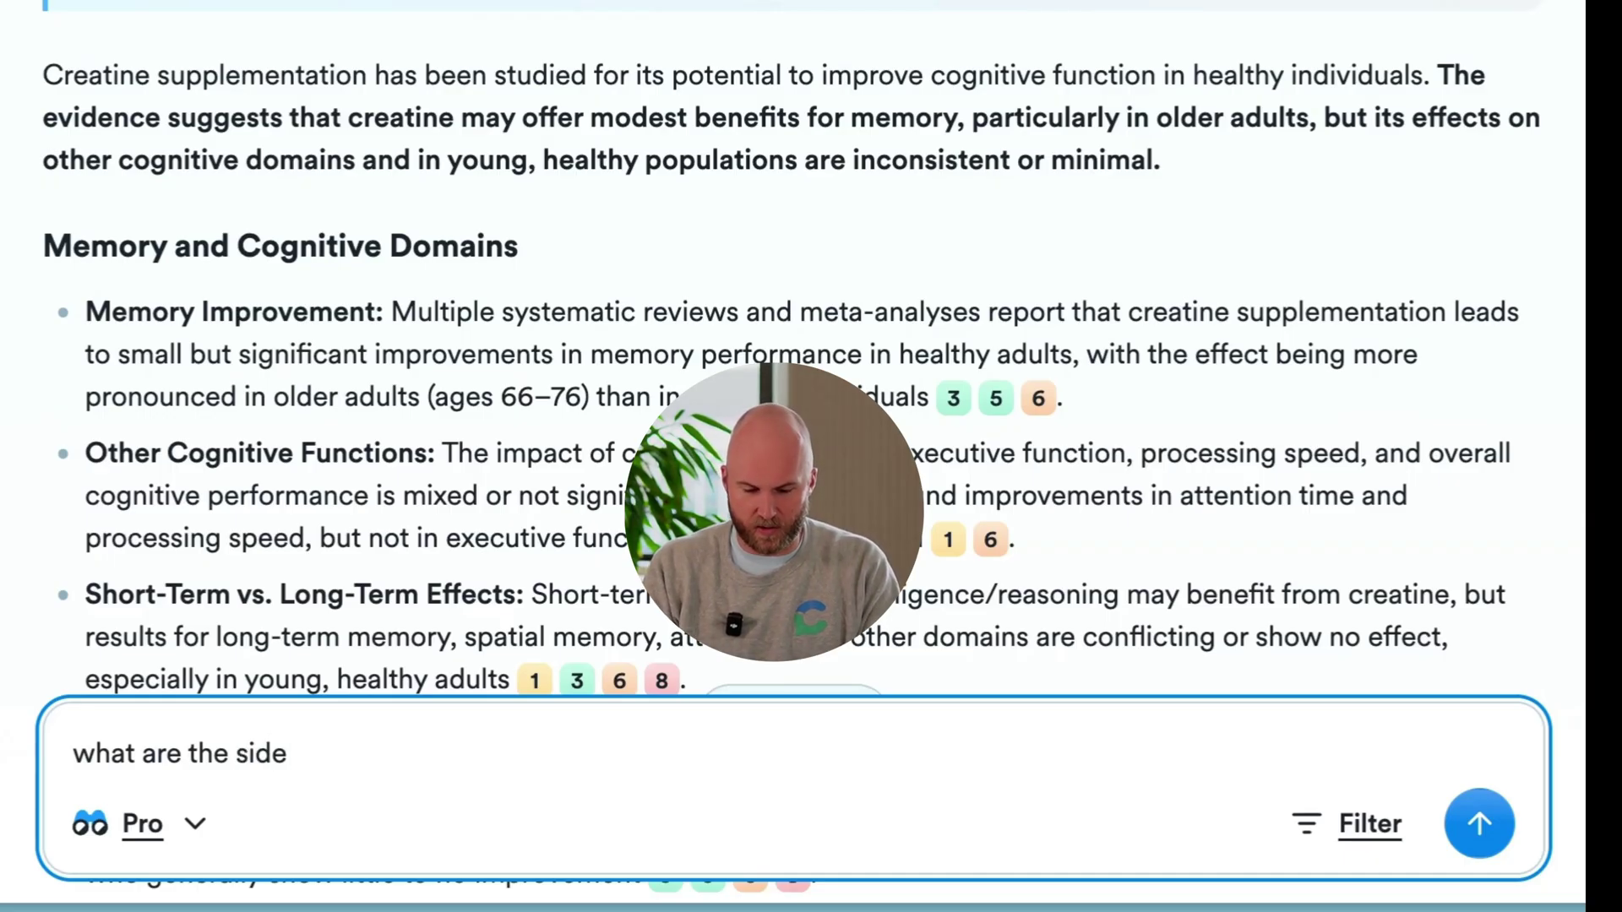
text( effects?)
key(Return)
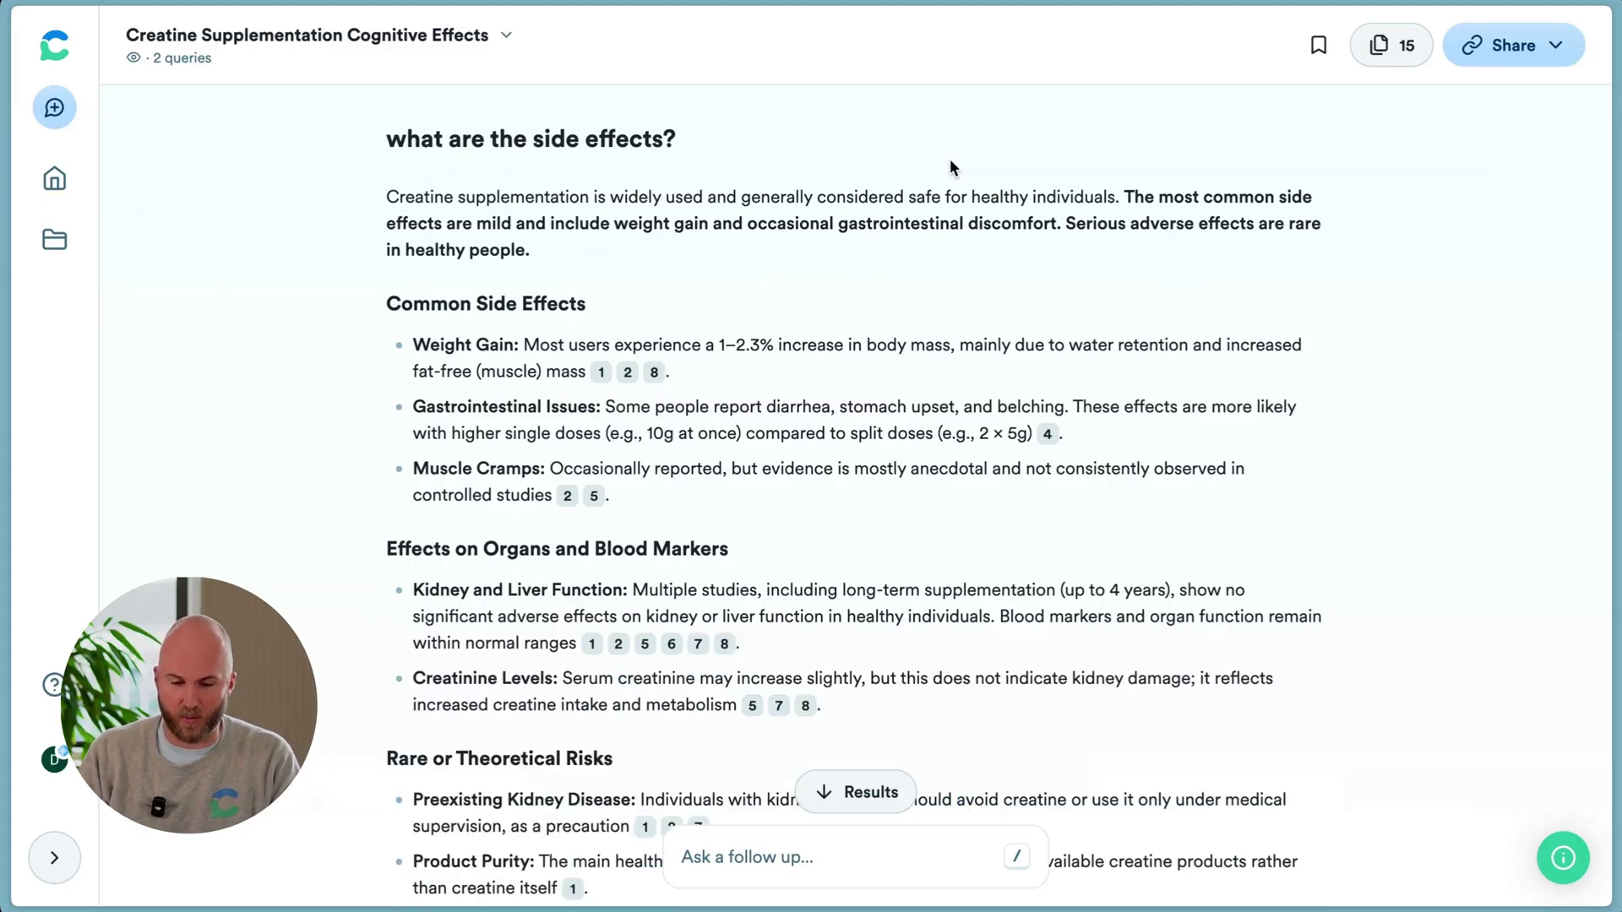
scroll(920, 629, down, 10)
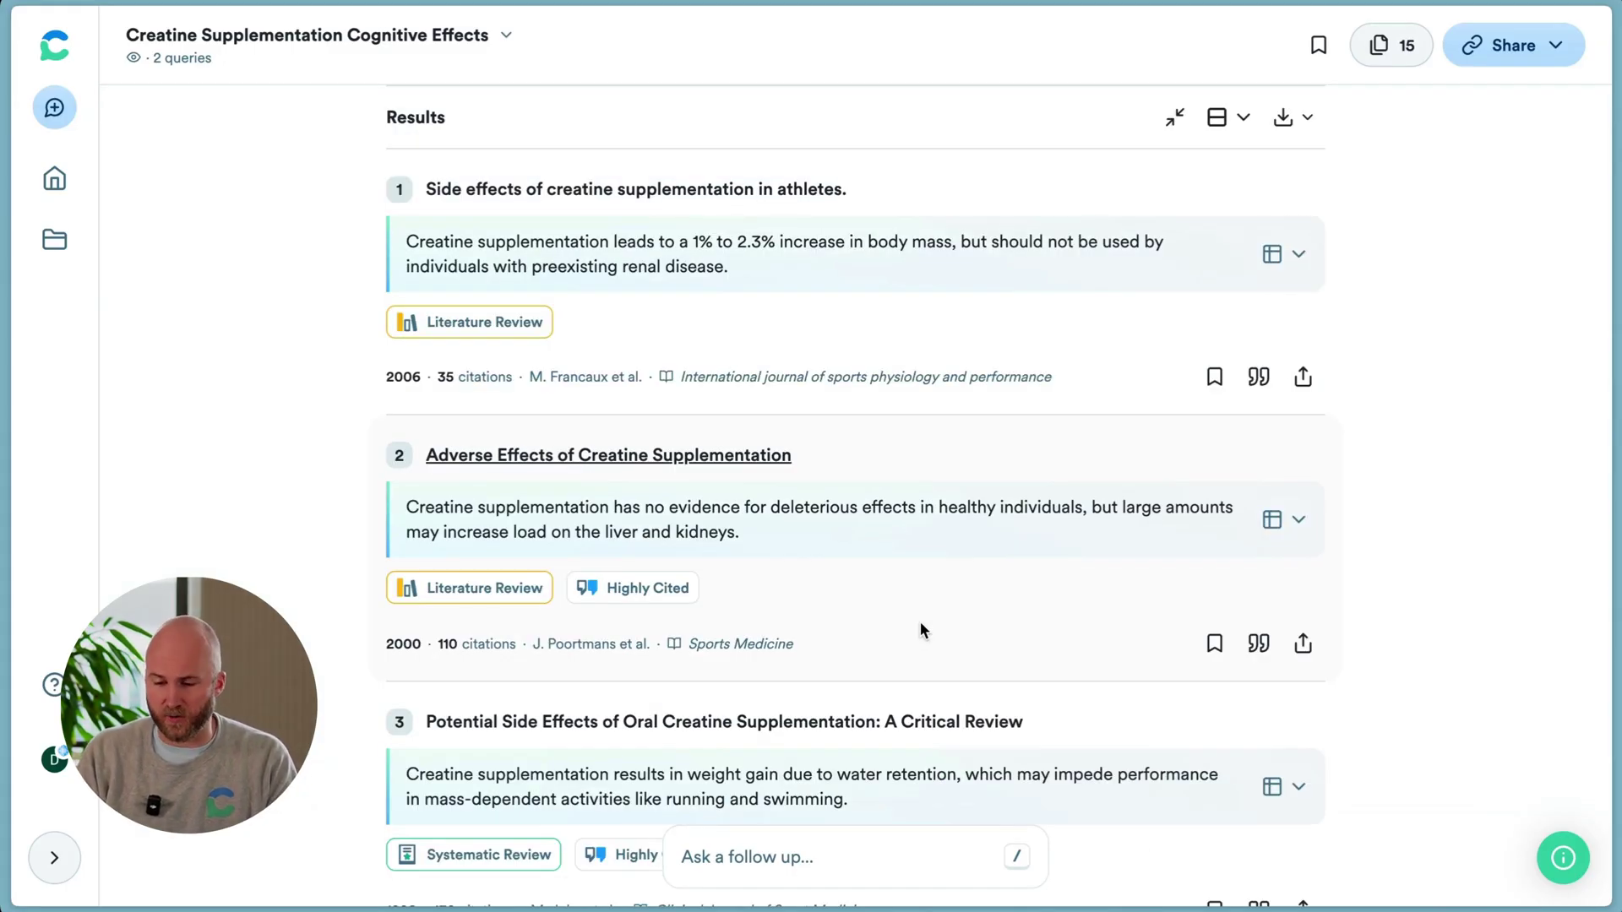
scroll(1063, 515, down, 2)
scroll(1064, 517, down, 5)
scroll(1062, 515, down, 3)
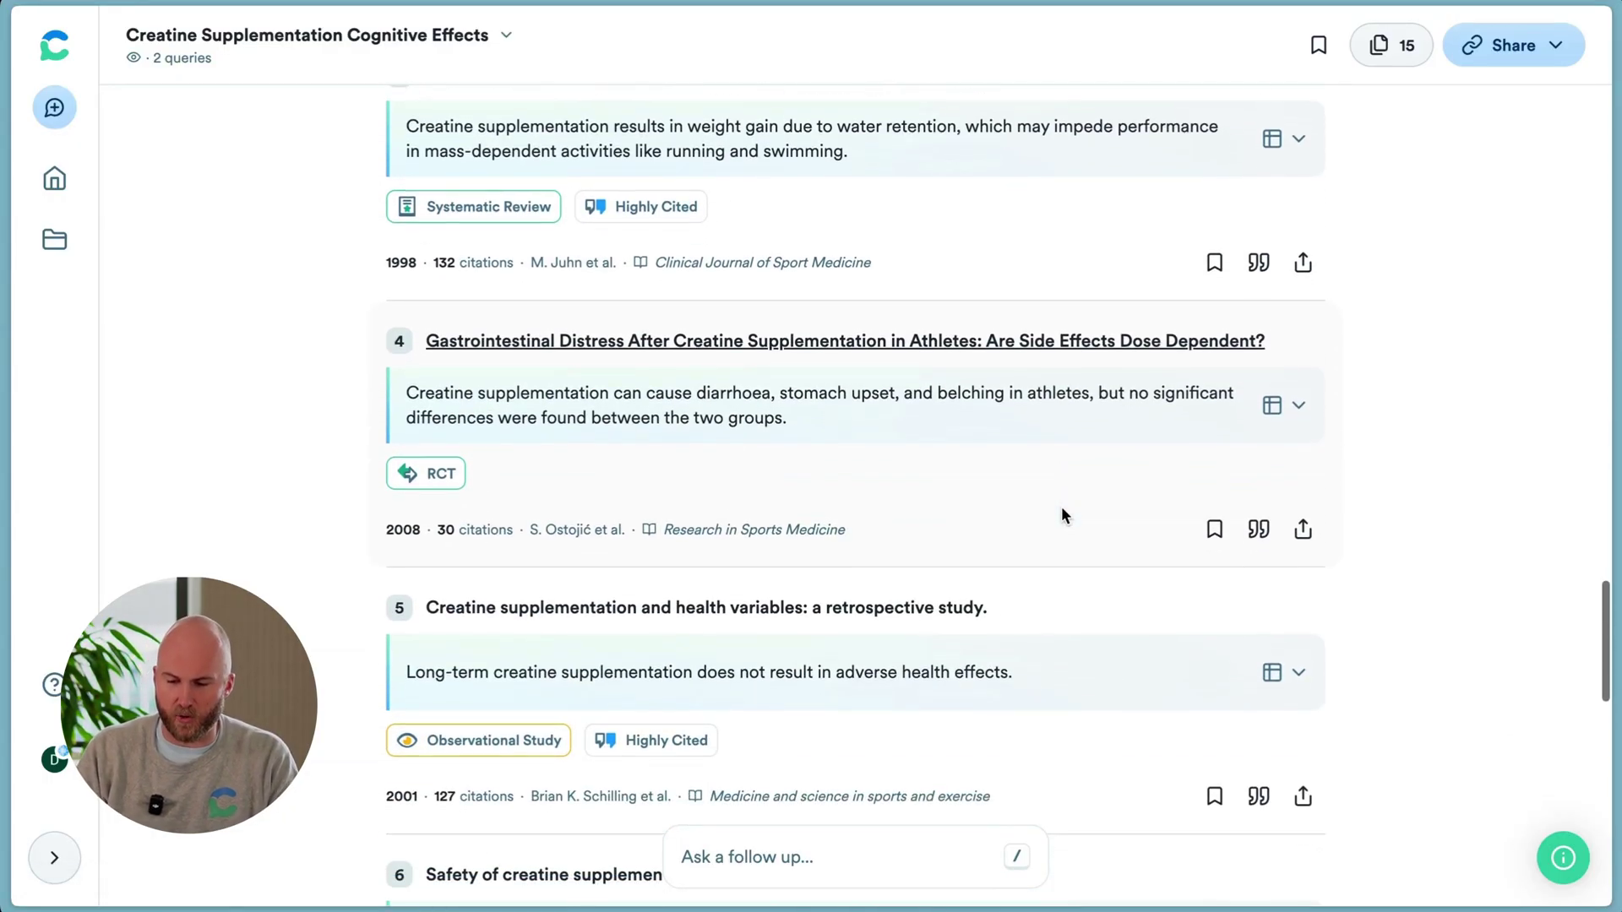
scroll(1062, 508, down, 1)
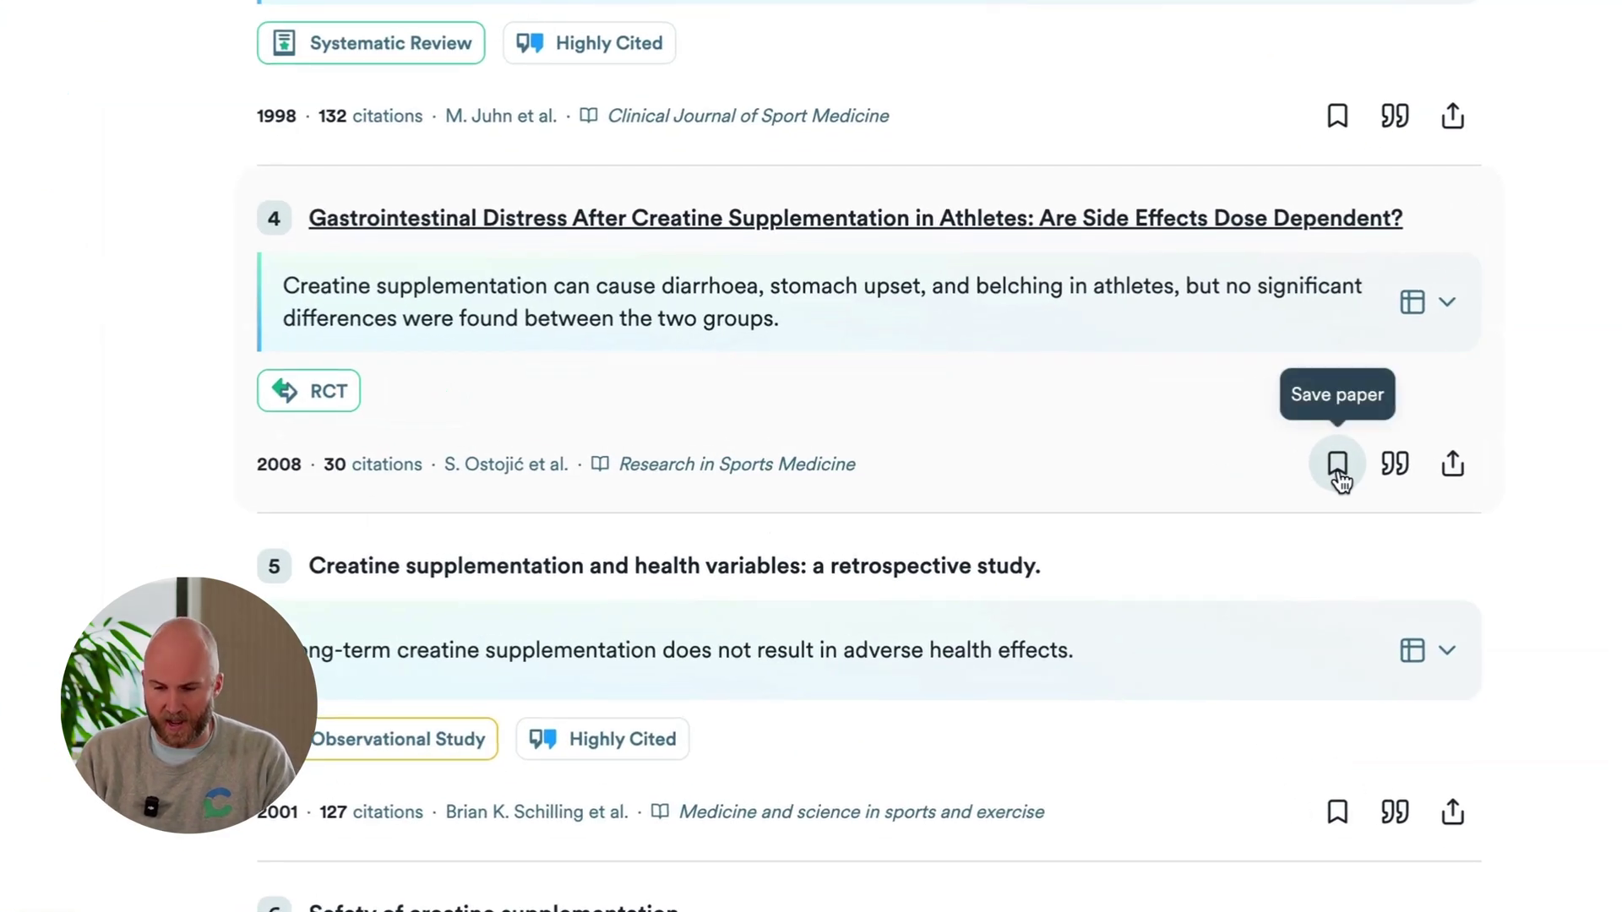
Bookmark the 2008 gastrointestinal distress paper into a new 'Creatine Supplementation Cognitive Effects' list and view it under Research Hub Lists
click(1338, 464)
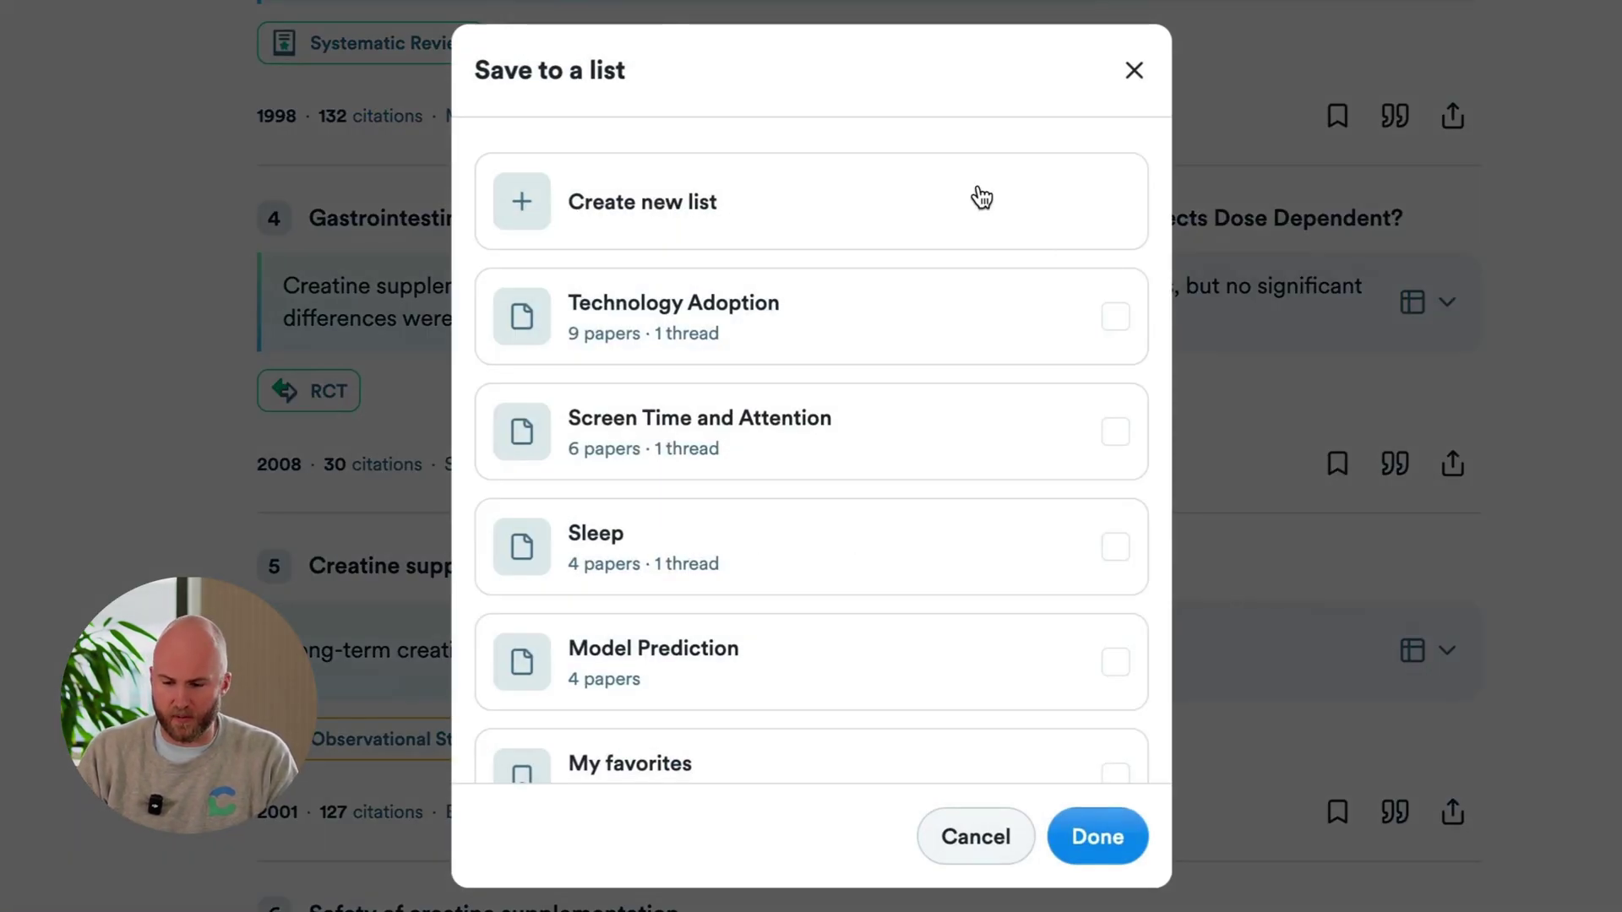
click(980, 200)
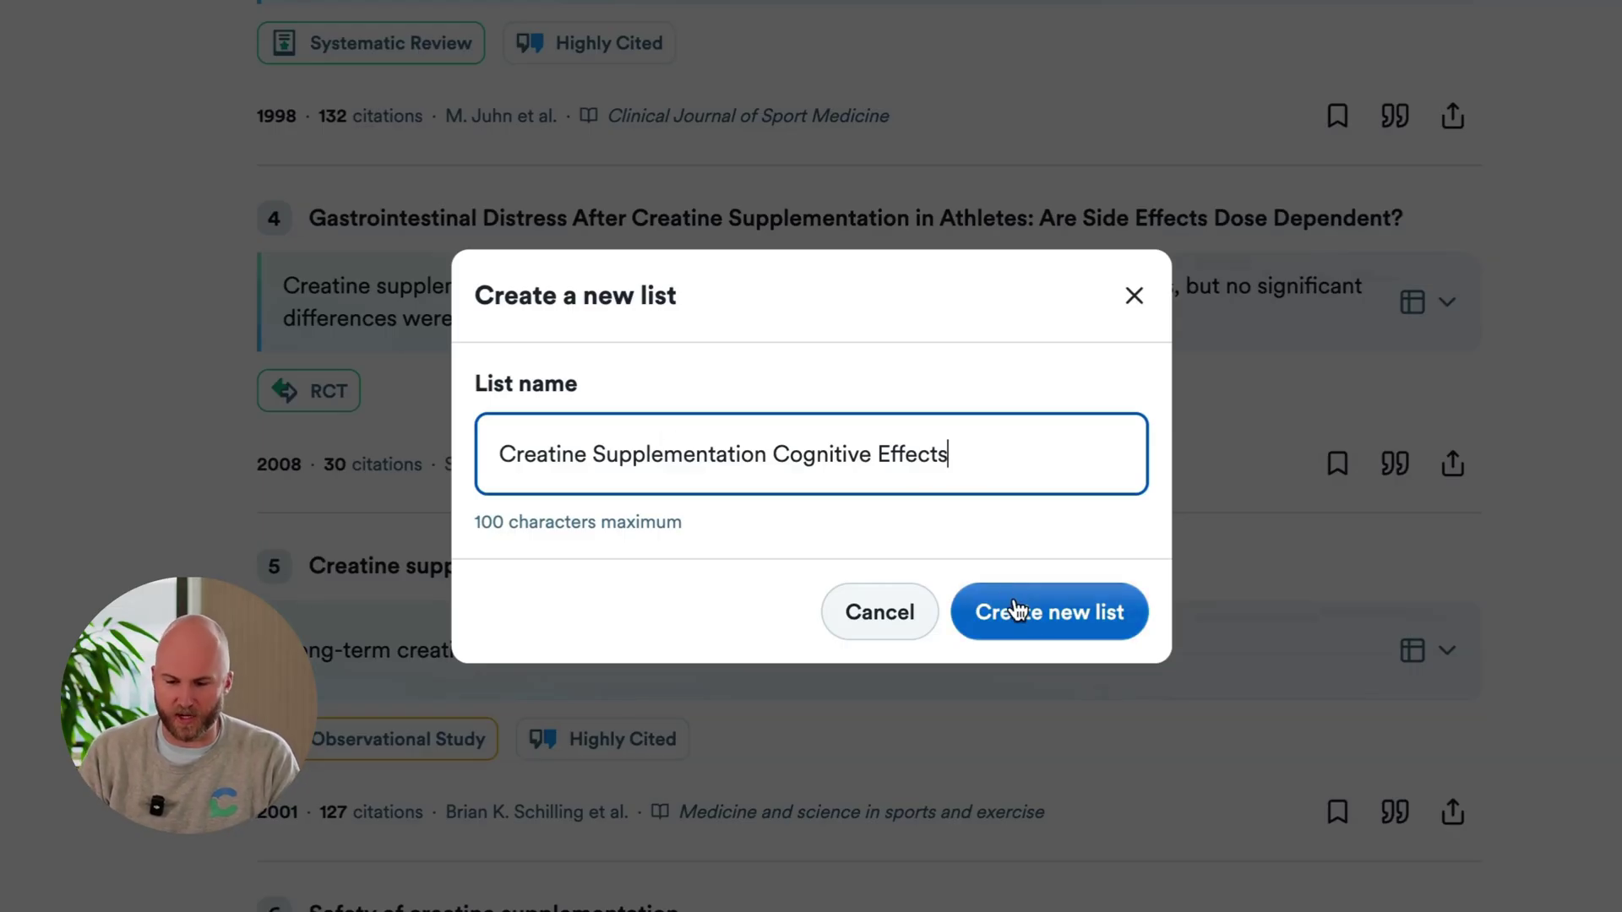
click(1043, 617)
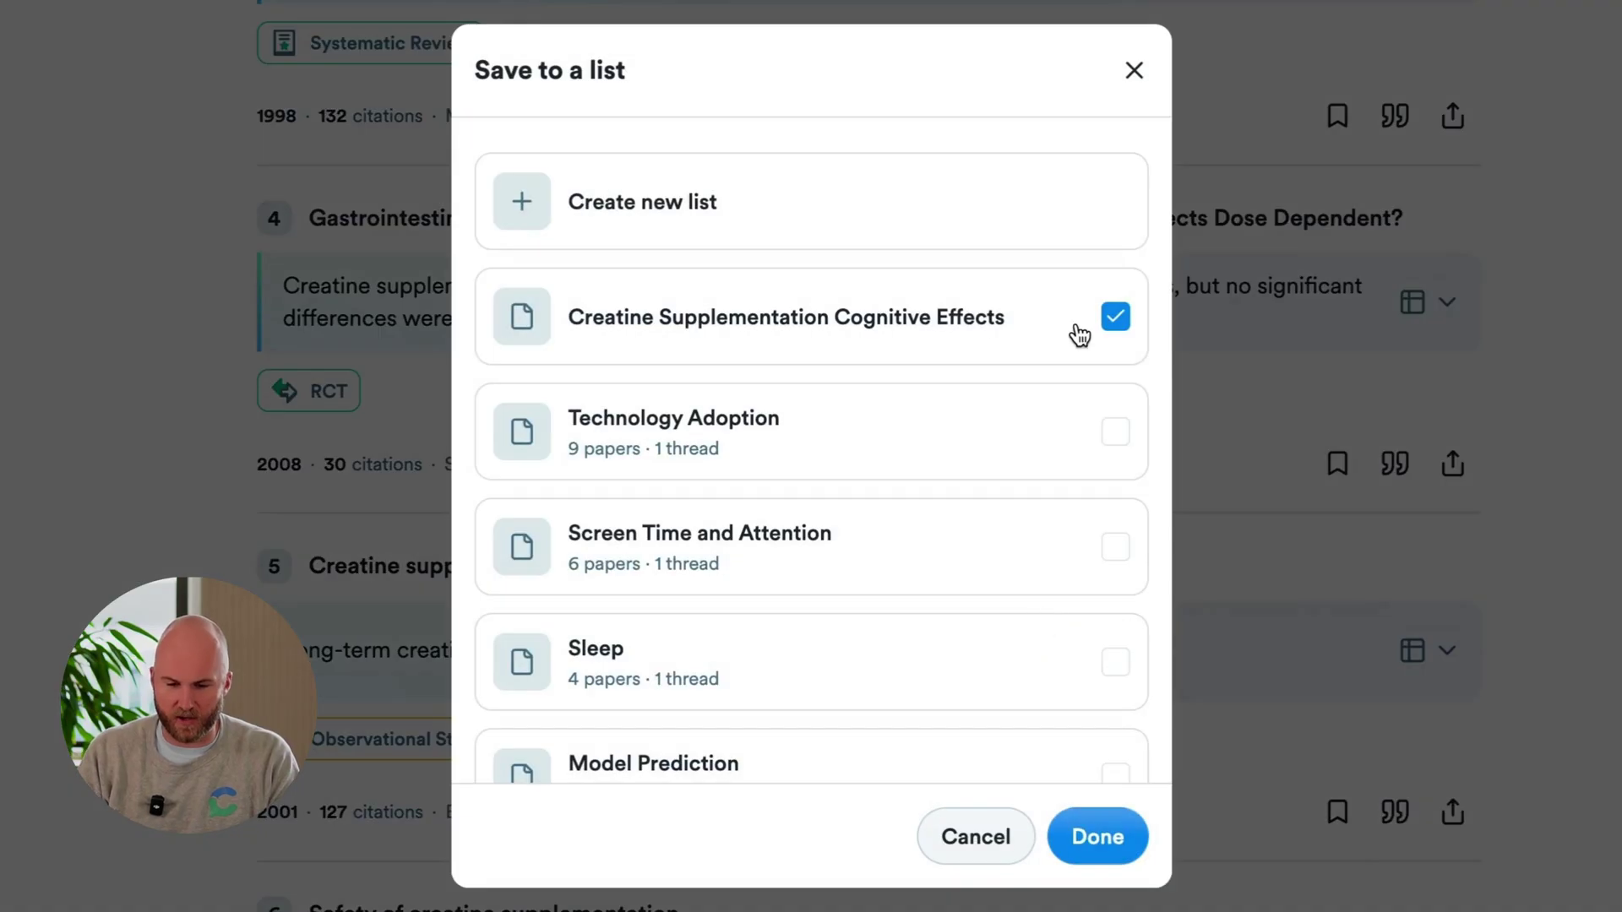
click(1113, 818)
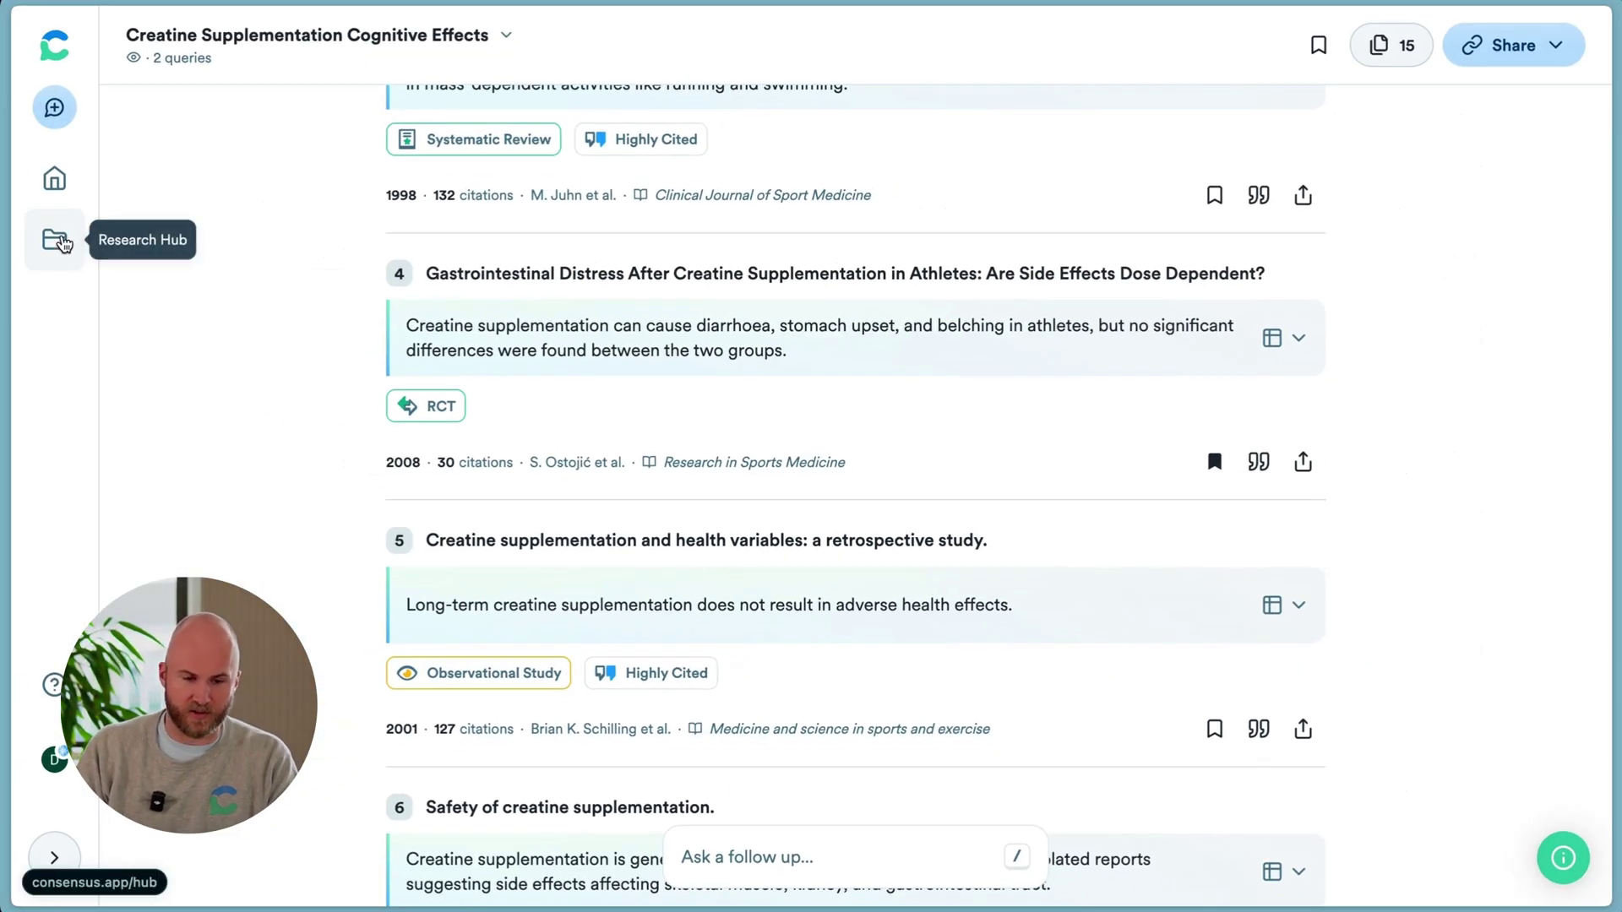
click(62, 244)
click(352, 102)
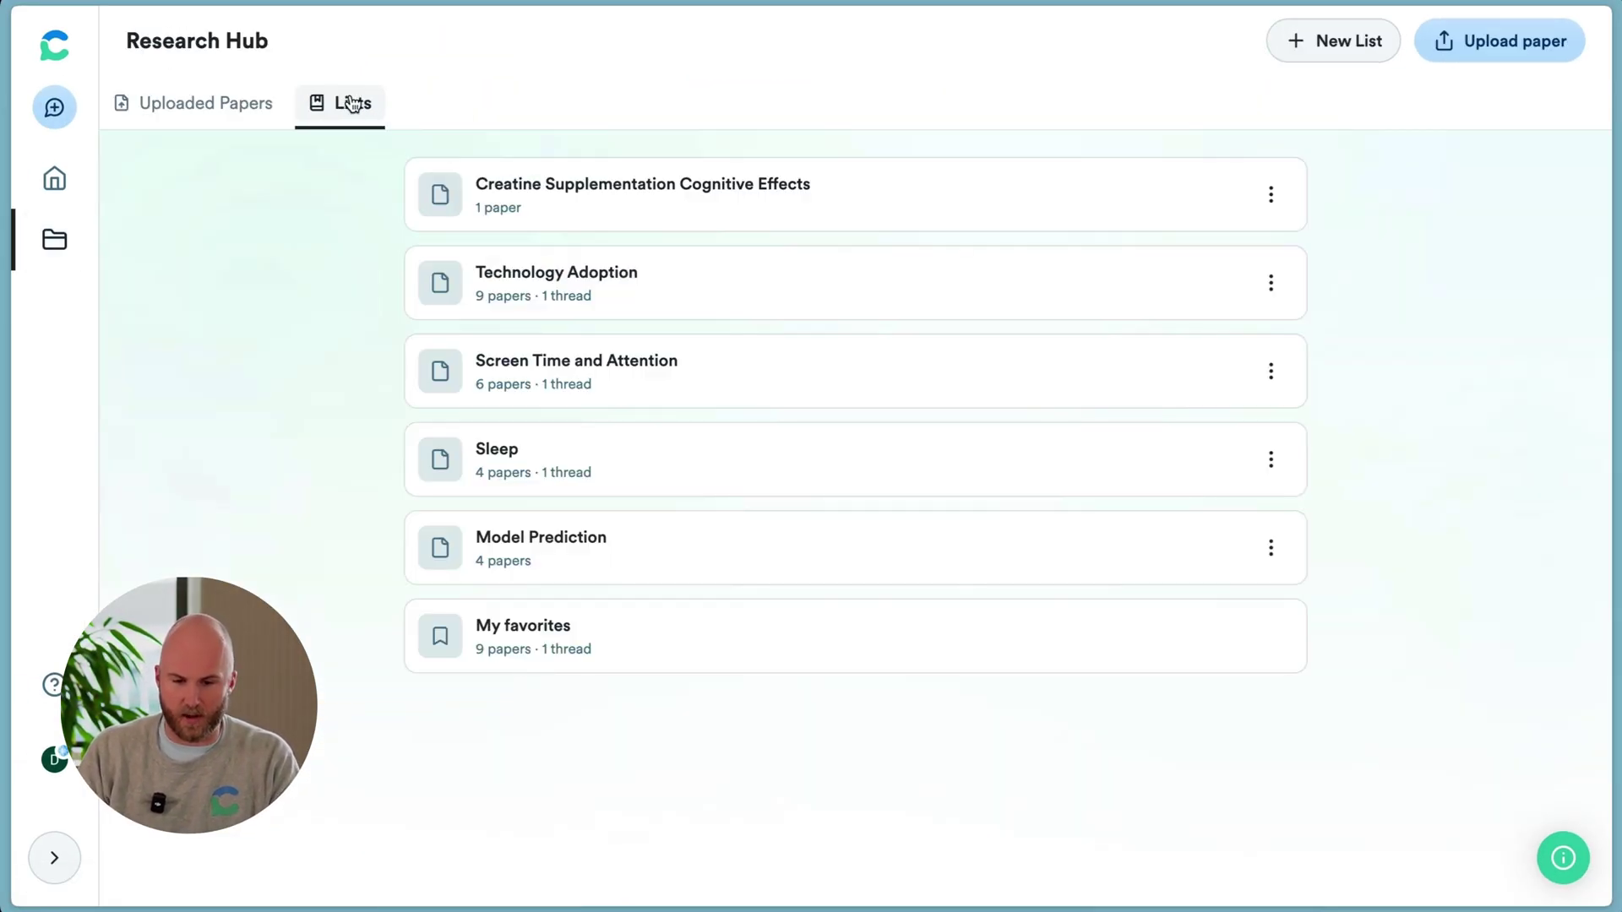